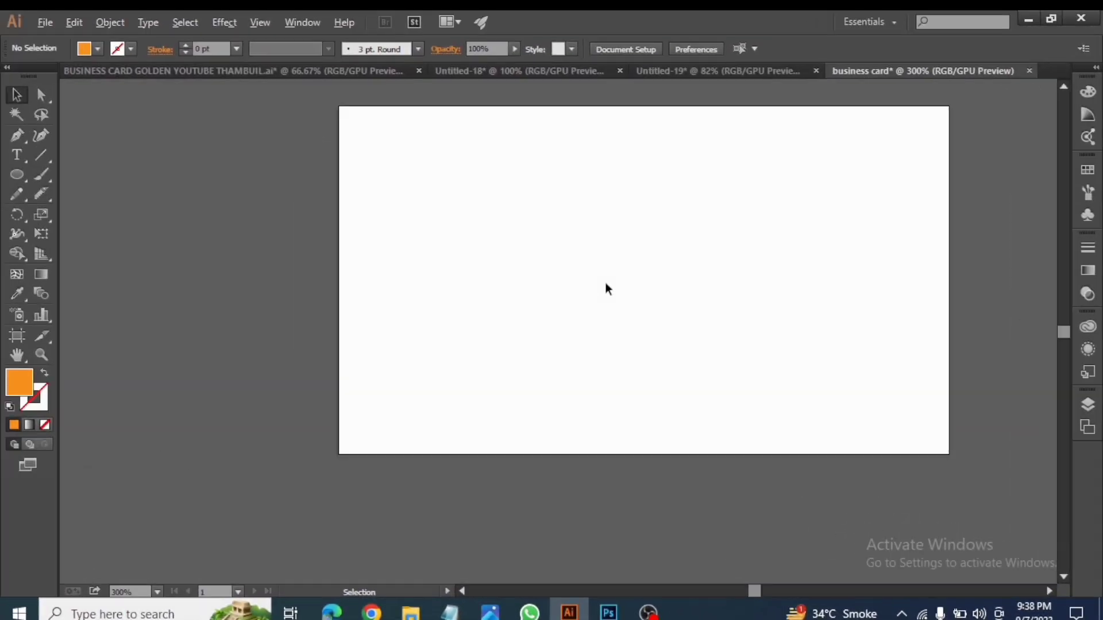
pyautogui.press('l')
pyautogui.moveTo(566, 251); pyautogui.dragTo(636, 340)
pyautogui.press('v')
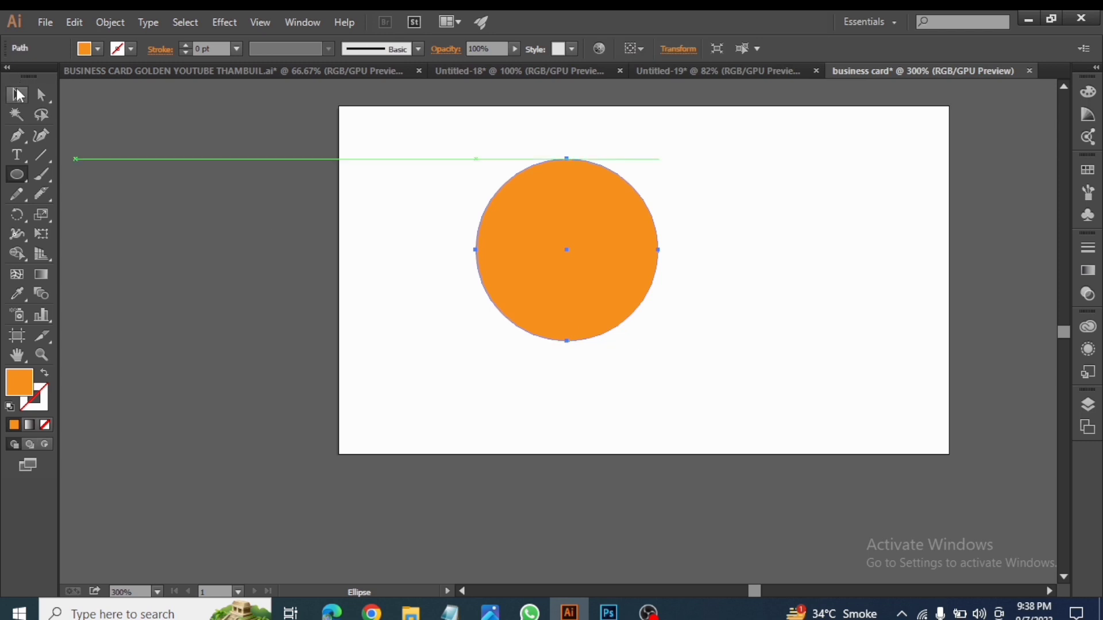
pyautogui.click(191, 199)
pyautogui.click(604, 316)
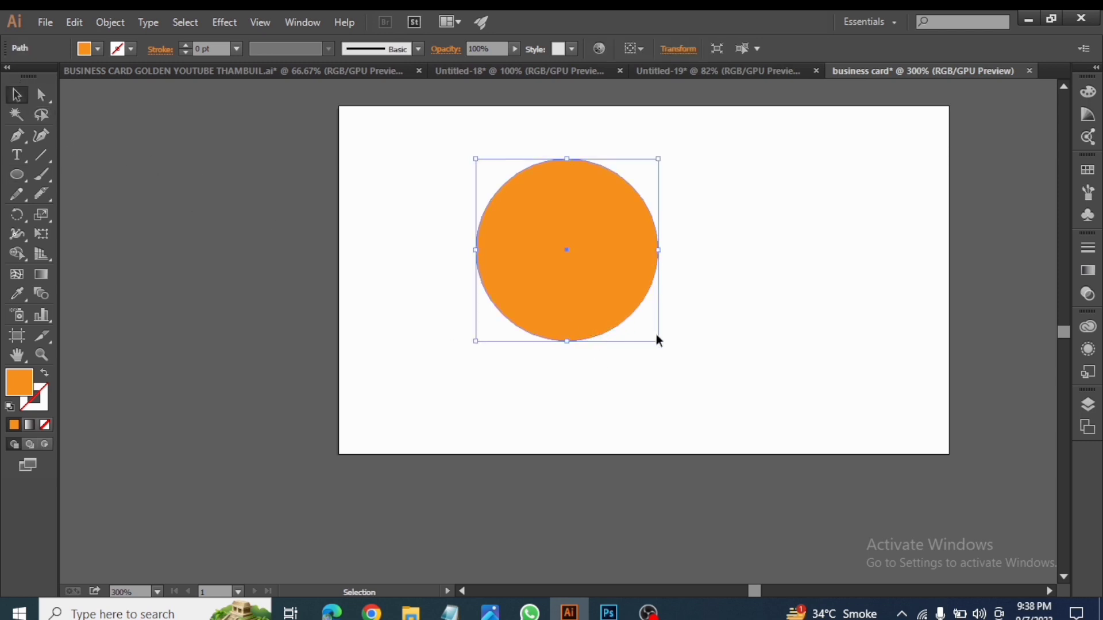
pyautogui.moveTo(659, 341); pyautogui.dragTo(635, 319)
pyautogui.click(440, 325)
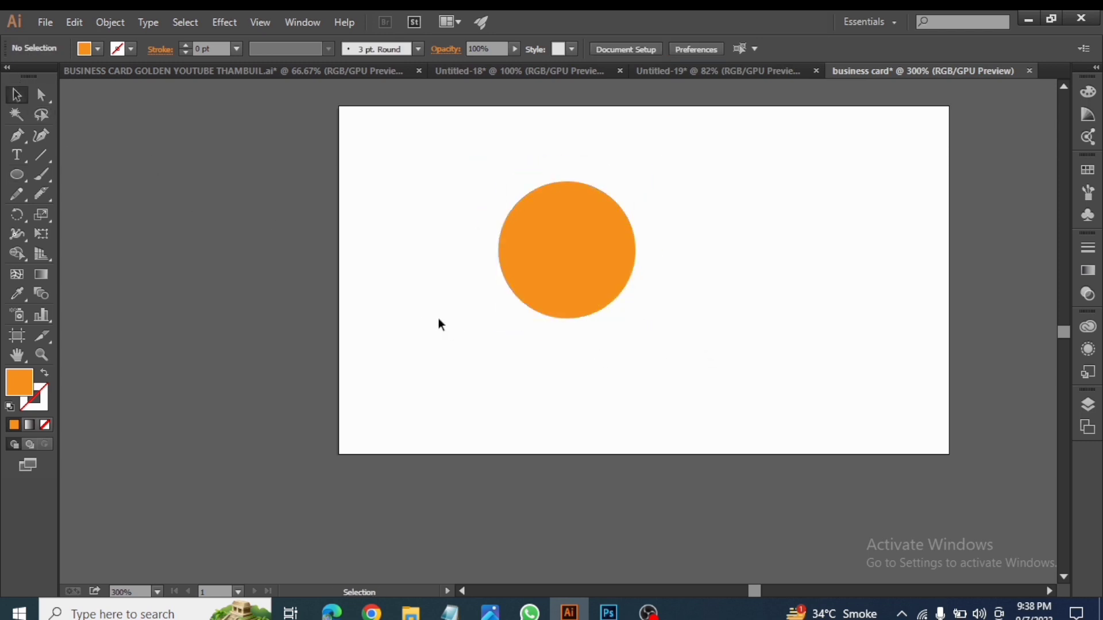
pyautogui.click(40, 195)
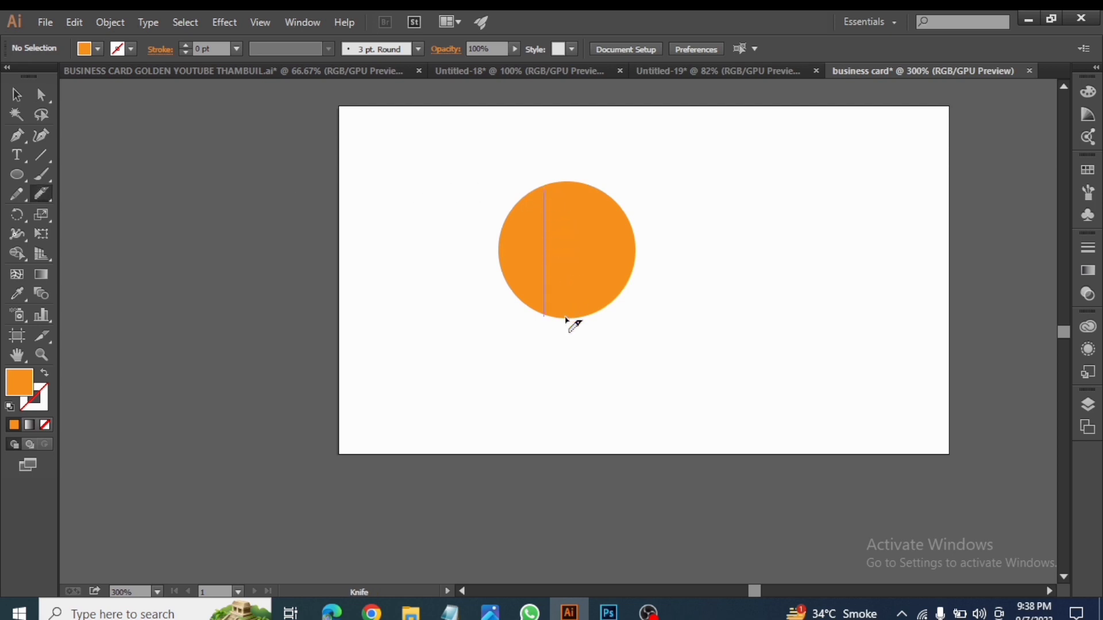
pyautogui.moveTo(566, 320); pyautogui.dragTo(564, 313)
pyautogui.click(16, 94)
pyautogui.click(579, 240)
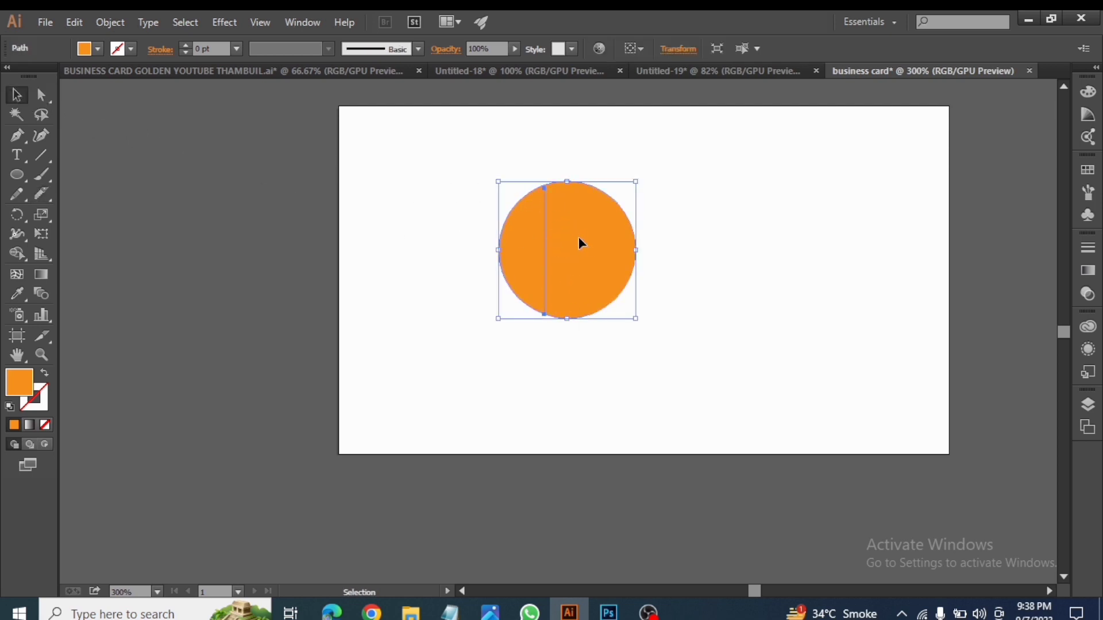
pyautogui.rightClick(579, 238)
pyautogui.click(552, 226)
pyautogui.press('Delete')
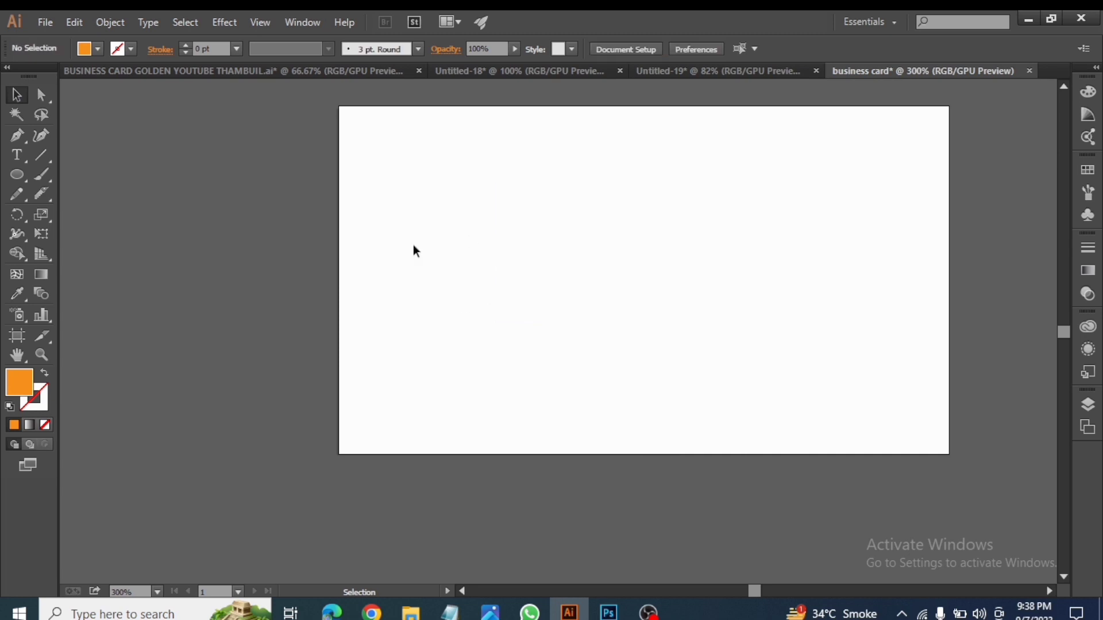
# - Draw an orange circle on the artboard and cut it vertically with the Knife, keeping only the narrow right-hand segment
pyautogui.moveTo(17, 175); pyautogui.dragTo(98, 215)
pyautogui.moveTo(565, 209); pyautogui.dragTo(622, 274)
pyautogui.click(41, 194)
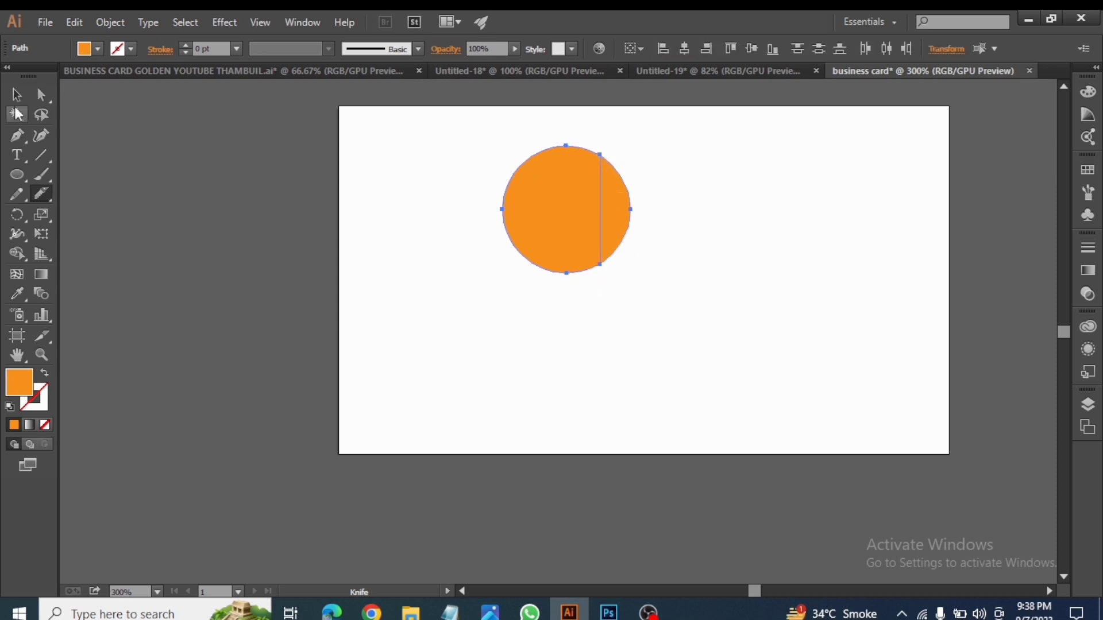
pyautogui.press('v')
pyautogui.click(552, 211)
pyautogui.press('Delete')
# - Move the segment near the artboard's lower-left corner and overlap its lower end with a copy rotated 90 degrees, flat side down
pyautogui.moveTo(603, 223); pyautogui.dragTo(414, 375)
pyautogui.scroll(2, 378, 344)
pyautogui.moveTo(452, 445); pyautogui.dragTo(523, 301)
pyautogui.moveTo(352, 336); pyautogui.dragTo(371, 401)
pyautogui.click(666, 303)
pyautogui.moveTo(449, 414); pyautogui.dragTo(449, 397)
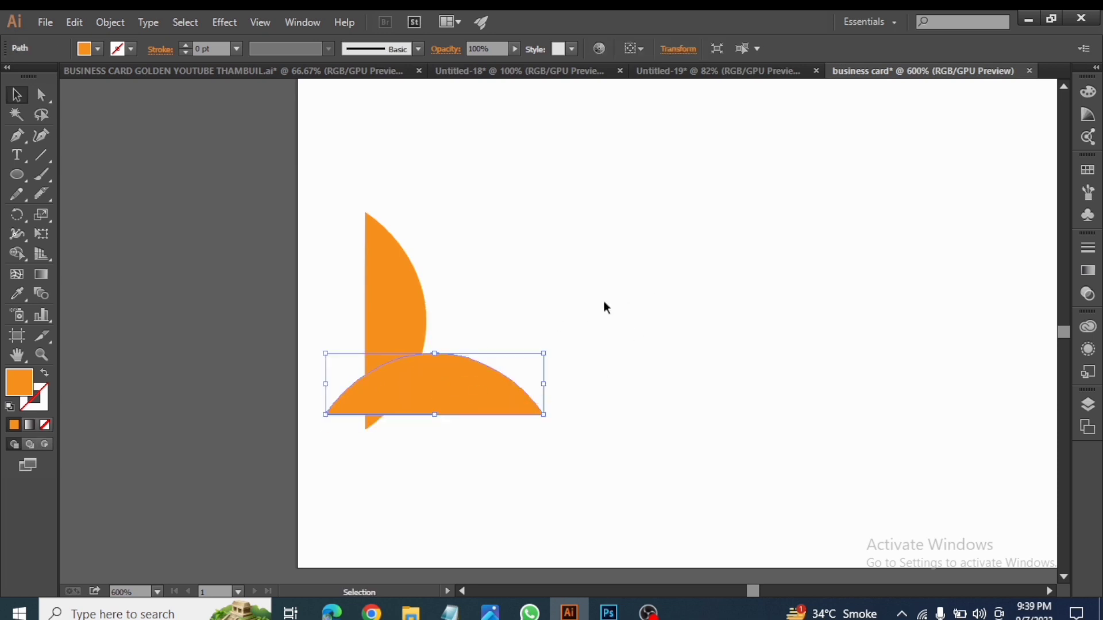
pyautogui.click(604, 301)
# - Cut the horizontal segment with the Knife along the vertical segment's straight edge and delete the tip protruding to the left
pyautogui.moveTo(300, 211); pyautogui.dragTo(496, 402)
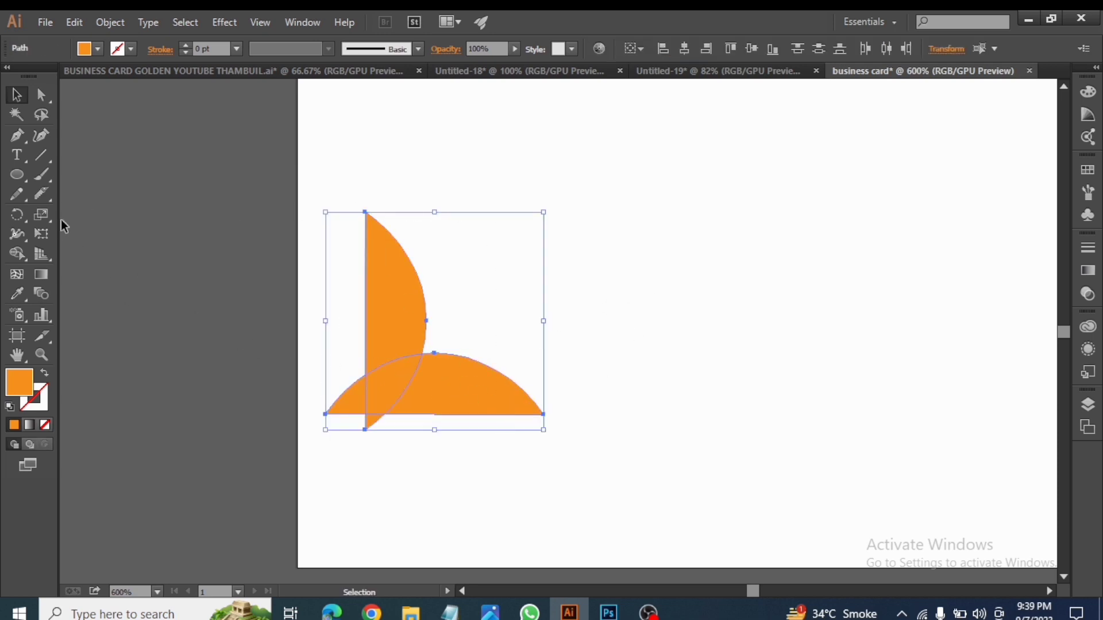
pyautogui.click(42, 194)
pyautogui.scroll(7, 375, 402)
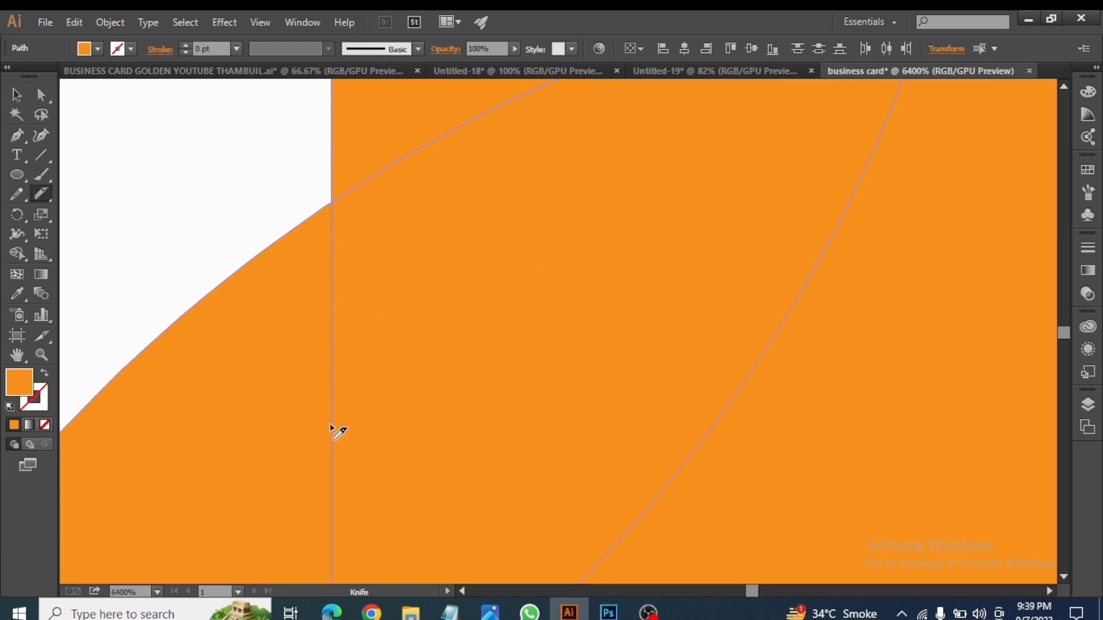
pyautogui.moveTo(331, 565); pyautogui.dragTo(339, 244)
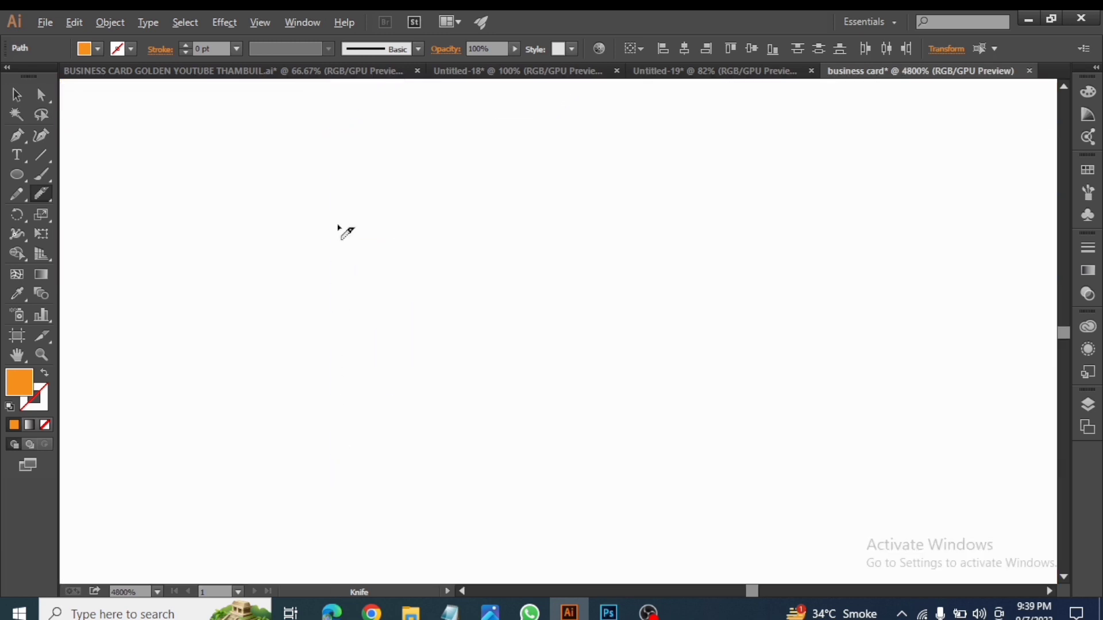
pyautogui.scroll(-5, 345, 232)
pyautogui.click(16, 94)
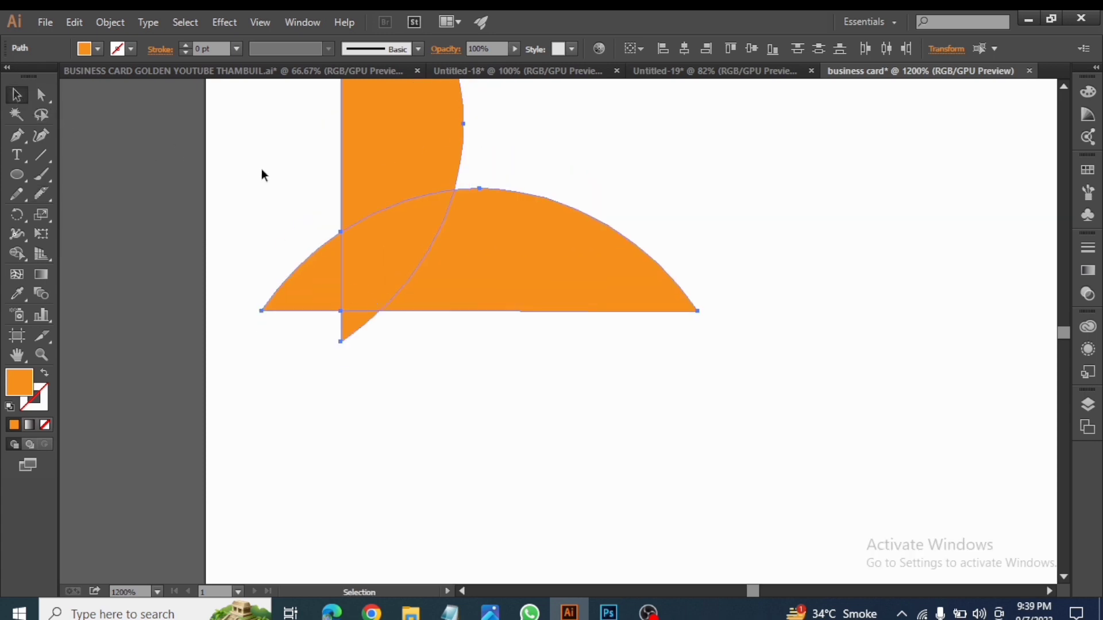
pyautogui.click(316, 283)
pyautogui.press('Delete')
# - Cut the vertical segment with the Knife level with the horizontal segment's flat base and delete the tip hanging below it
pyautogui.click(41, 194)
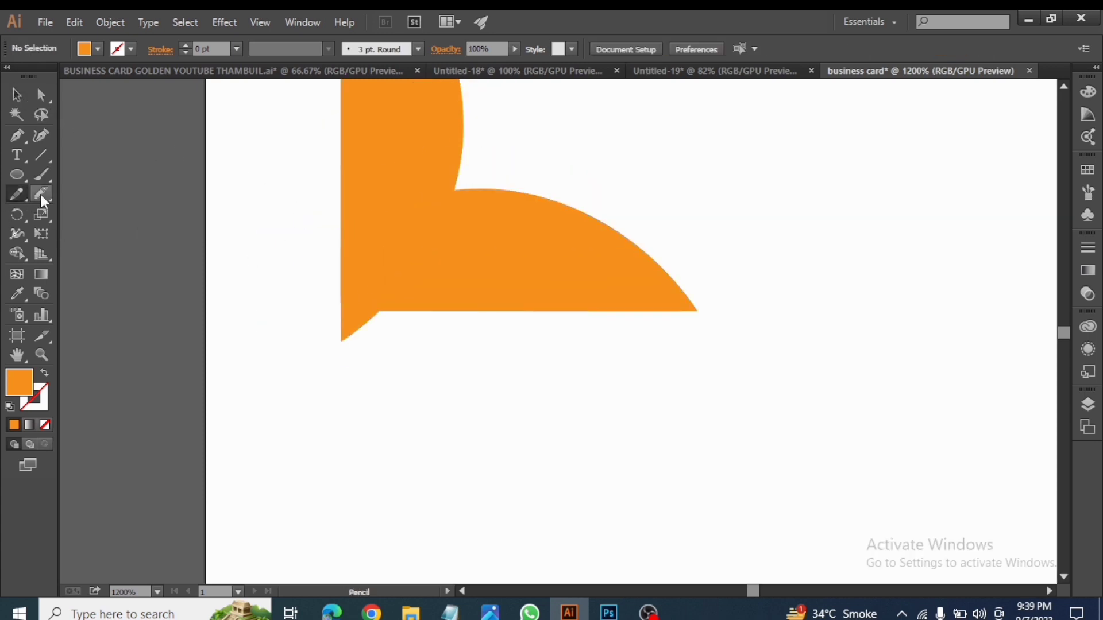
pyautogui.scroll(4, 328, 347)
pyautogui.scroll(3, 353, 342)
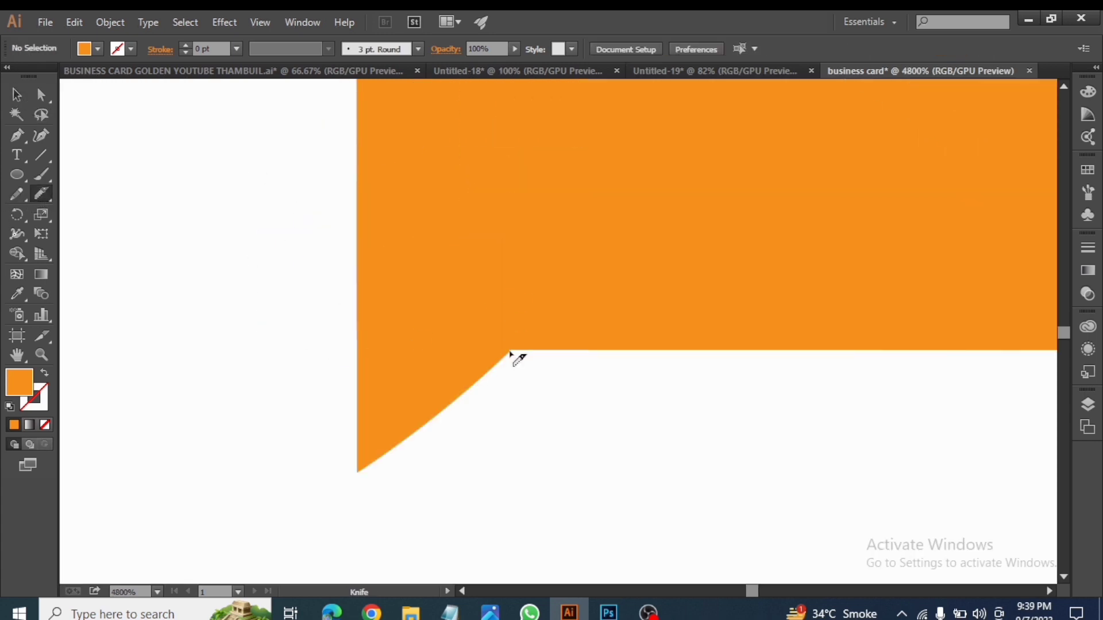
pyautogui.moveTo(331, 348); pyautogui.dragTo(721, 80)
pyautogui.click(16, 93)
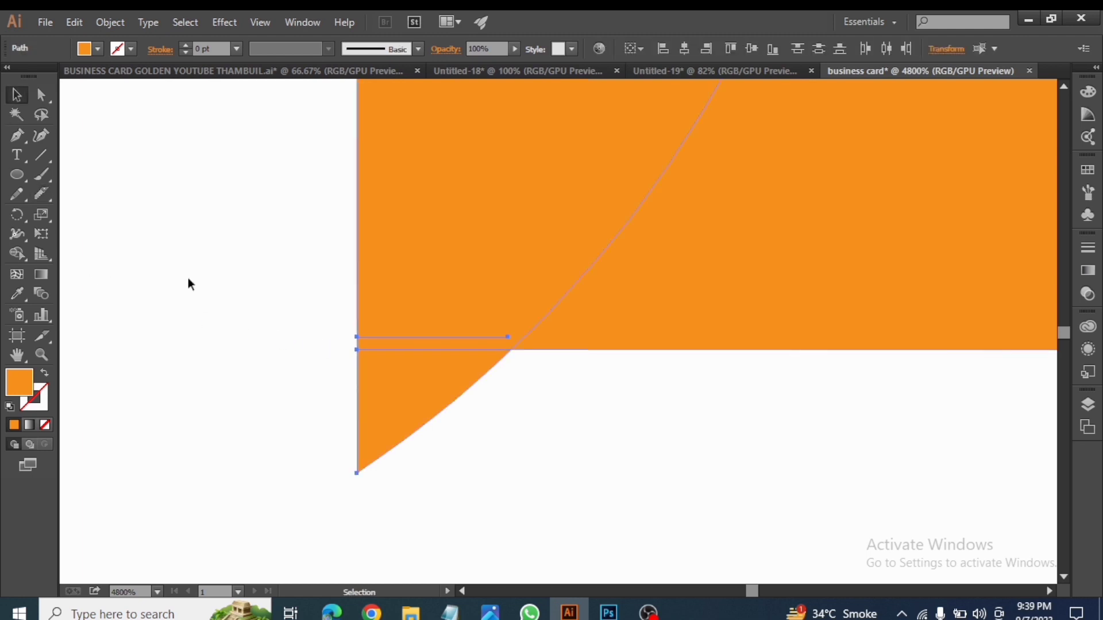
pyautogui.click(428, 412)
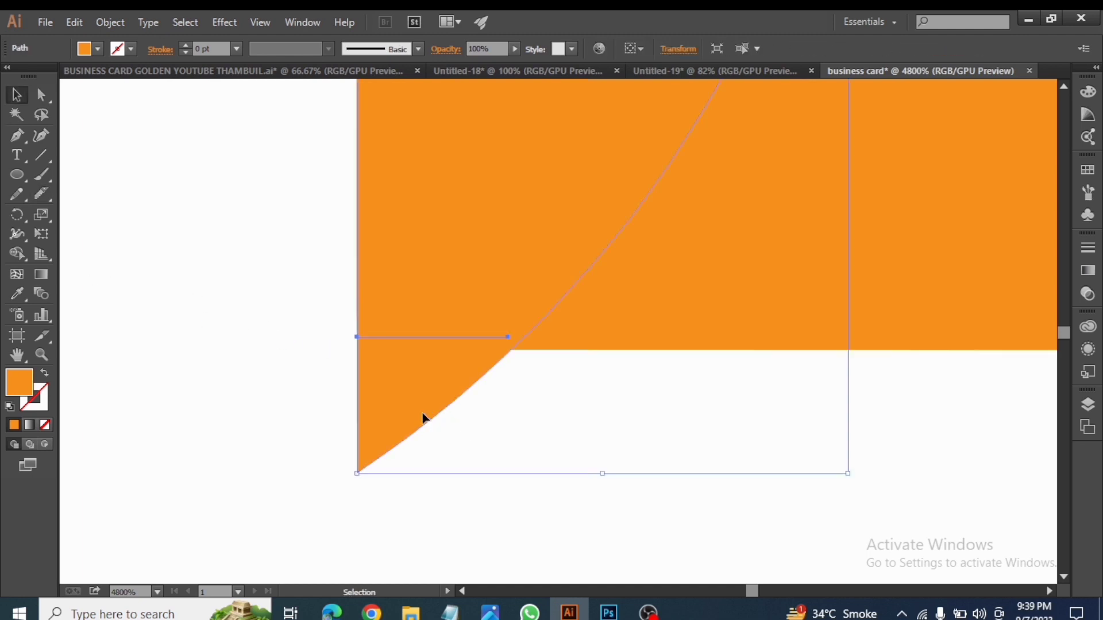
pyautogui.click(42, 194)
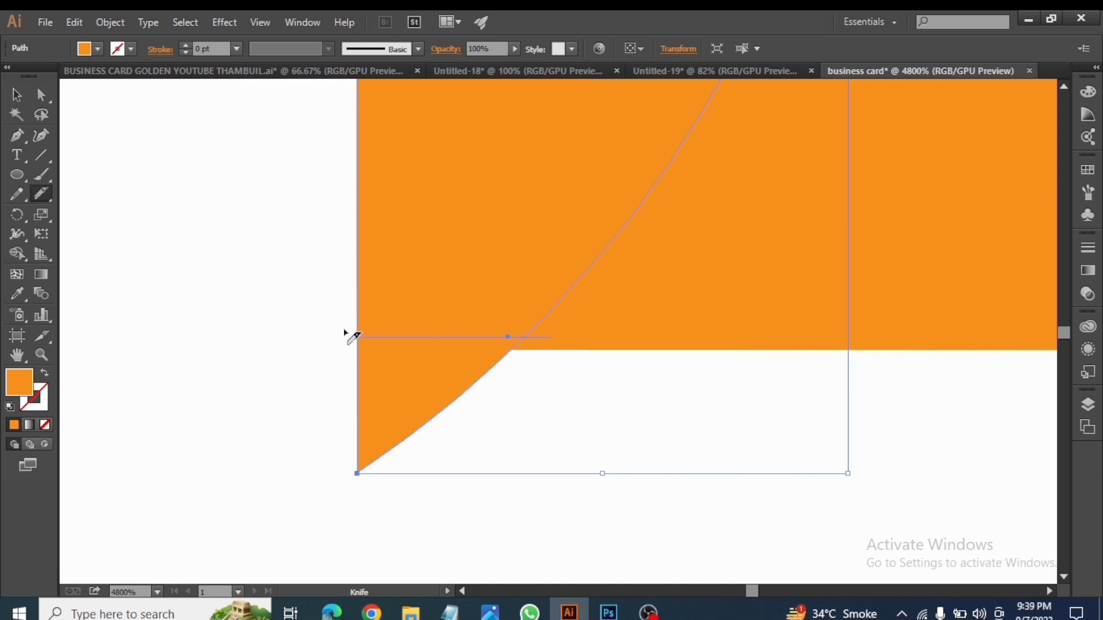
pyautogui.moveTo(351, 338); pyautogui.dragTo(342, 338)
pyautogui.click(16, 95)
pyautogui.click(422, 408)
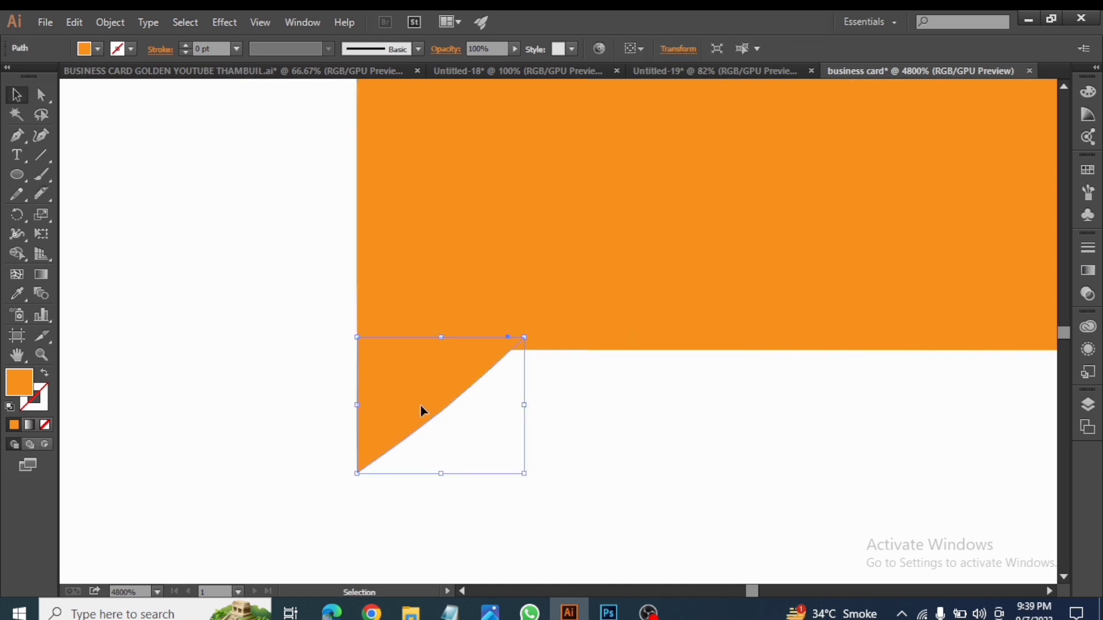
pyautogui.press('Delete')
pyautogui.scroll(-1, 485, 423)
pyautogui.scroll(-4, 484, 428)
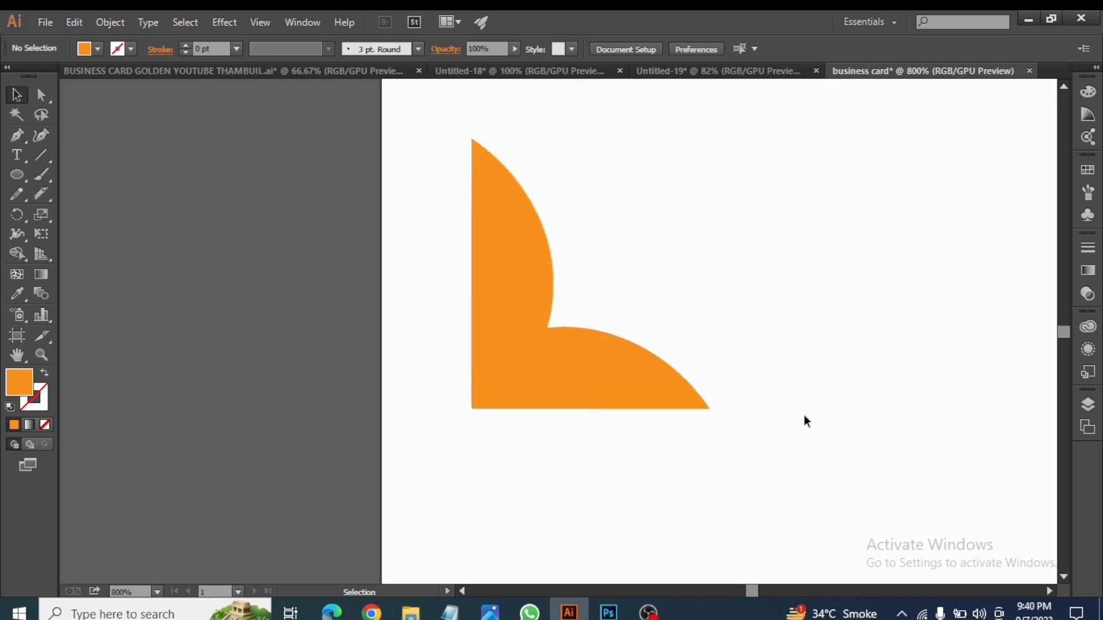
pyautogui.moveTo(450, 138); pyautogui.dragTo(738, 468)
pyautogui.click(738, 470)
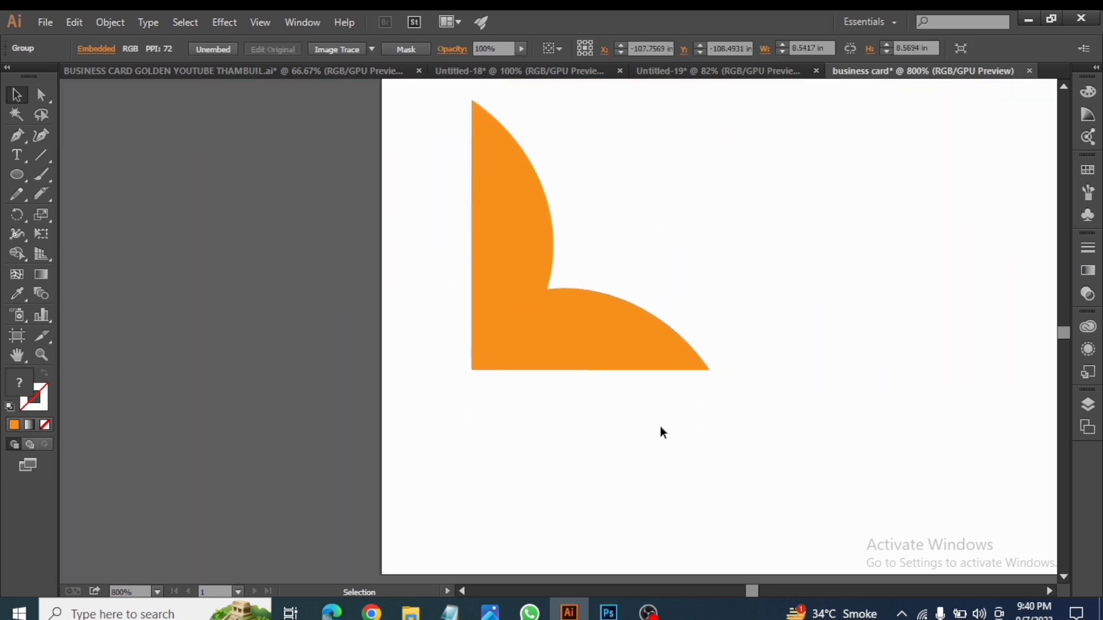
pyautogui.scroll(-2, 603, 362)
pyautogui.moveTo(538, 295); pyautogui.dragTo(536, 411)
pyautogui.hotkey('ctrl', 'z')
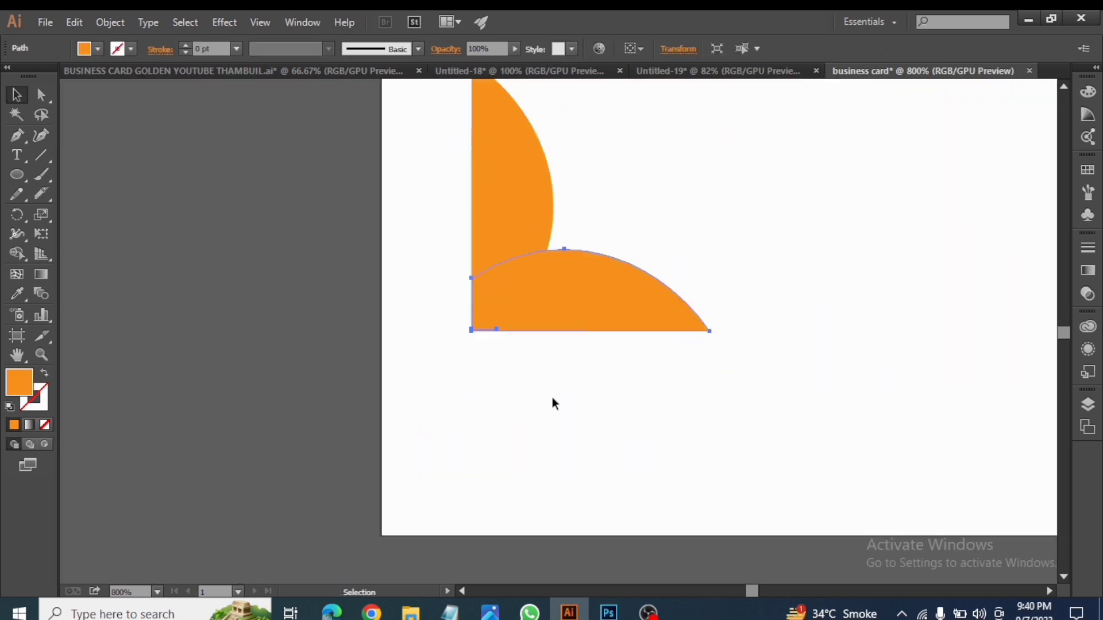
# - Group the two trimmed segments and move the group flush into the artboard's lower-left corner
pyautogui.moveTo(425, 105); pyautogui.dragTo(639, 379)
pyautogui.click(615, 341)
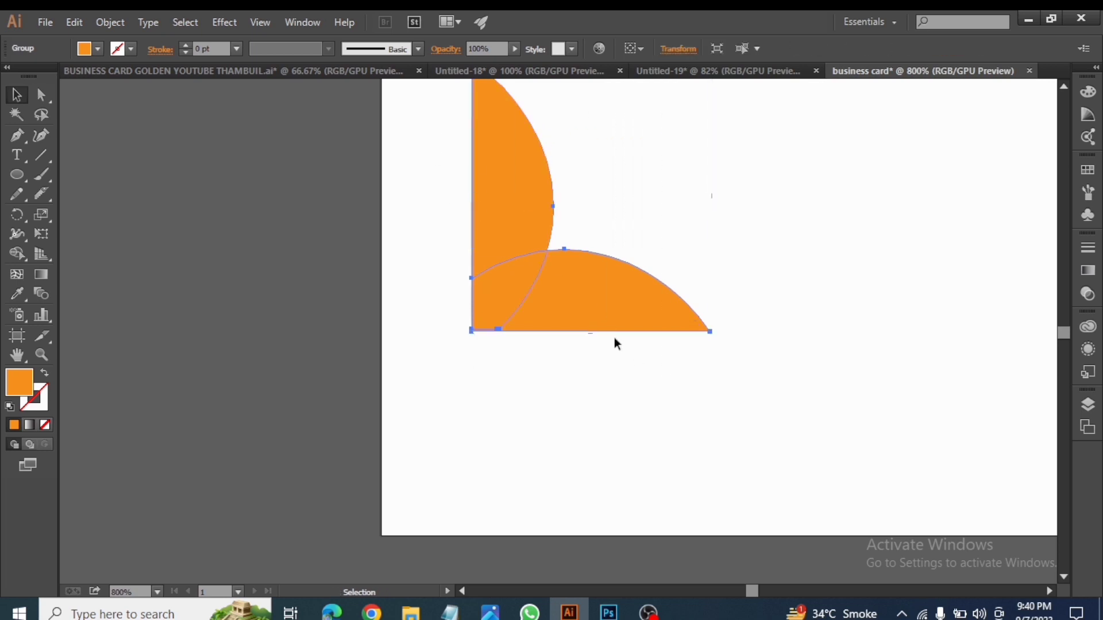
pyautogui.moveTo(509, 212); pyautogui.dragTo(424, 418)
pyautogui.click(272, 394)
pyautogui.scroll(-4, 539, 417)
pyautogui.scroll(1, 657, 443)
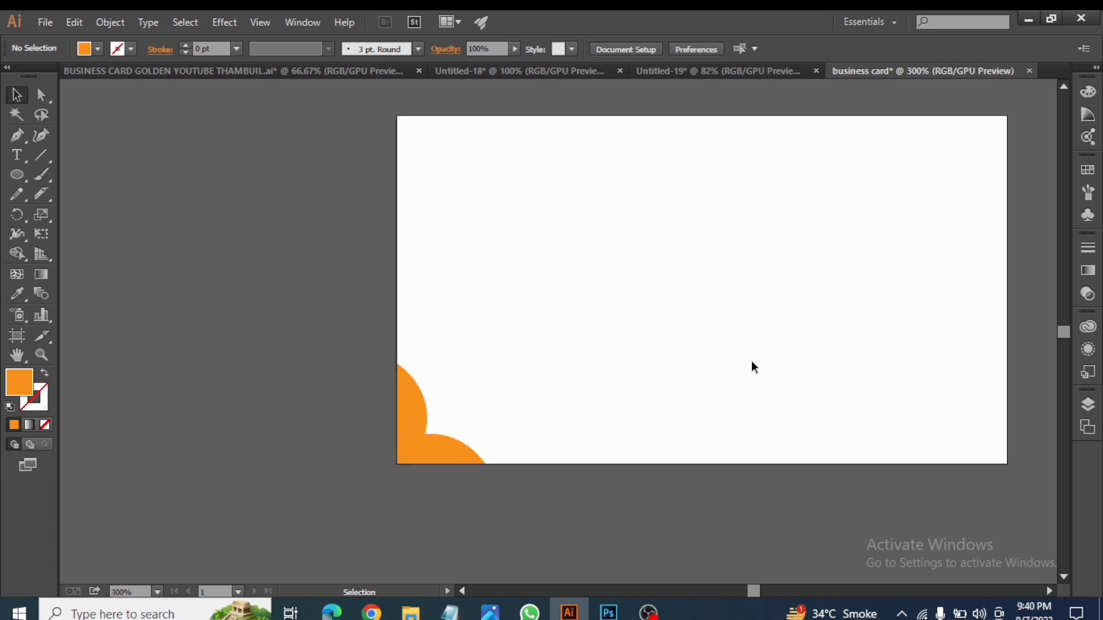
# - Enlarge the orange corner group proportionally to about one and a half times its size
pyautogui.moveTo(751, 361); pyautogui.dragTo(635, 379)
pyautogui.click(301, 470)
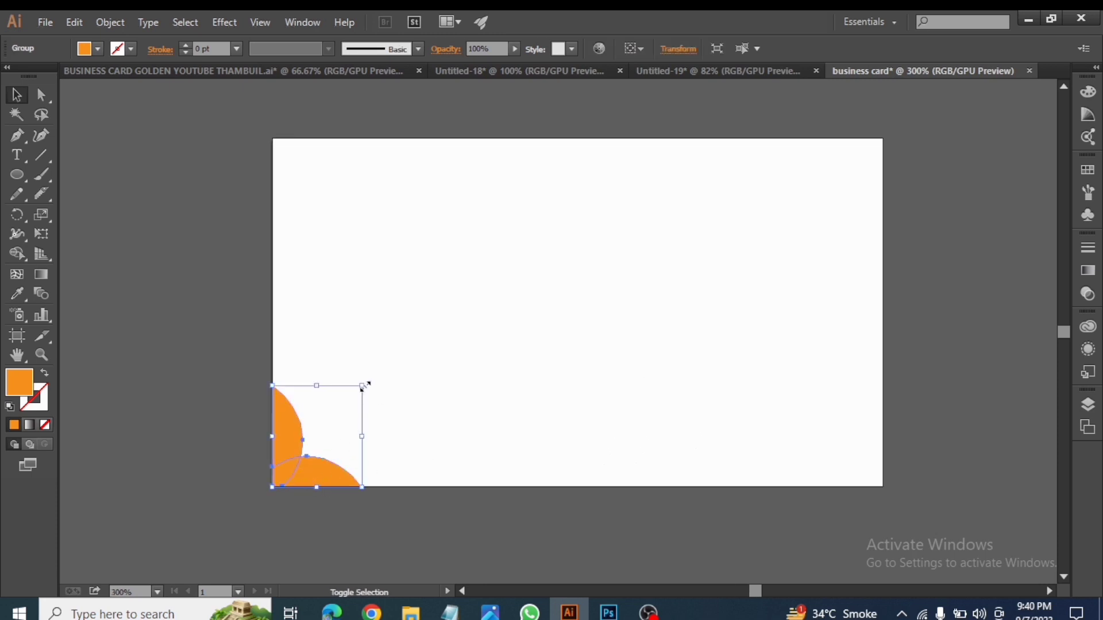
pyautogui.moveTo(363, 386); pyautogui.dragTo(401, 360)
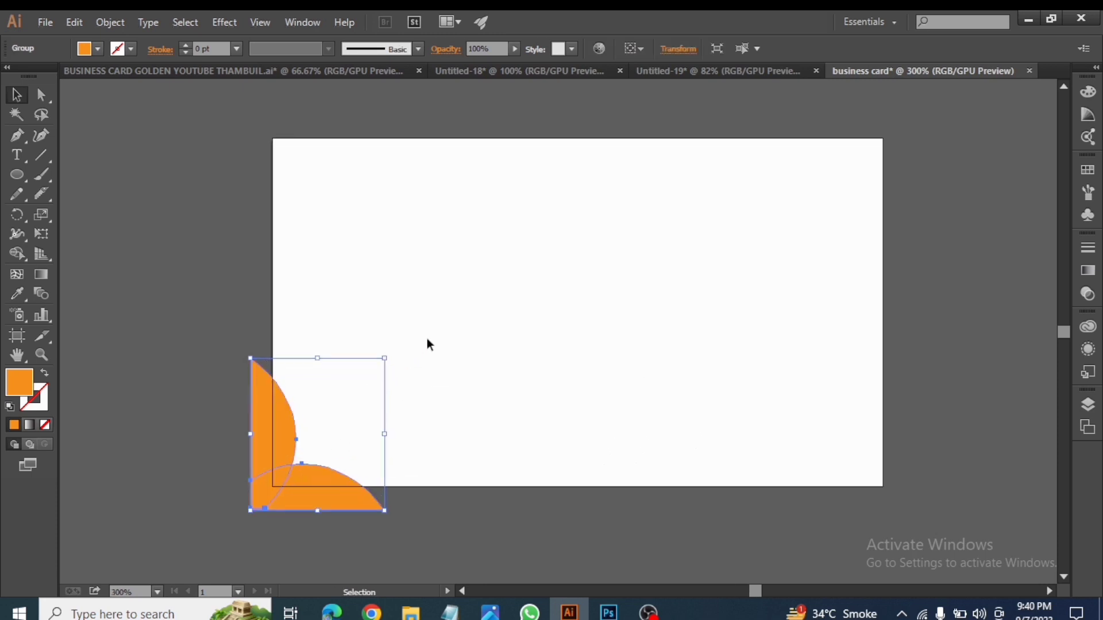
# - Nudge the enlarged group right and up until its straight edges line up with the artboard's lower-left corner
pyautogui.press('Right')
pyautogui.press('Right')
pyautogui.press('Right')
pyautogui.press('Right')
pyautogui.press('Up')
pyautogui.press('Up')
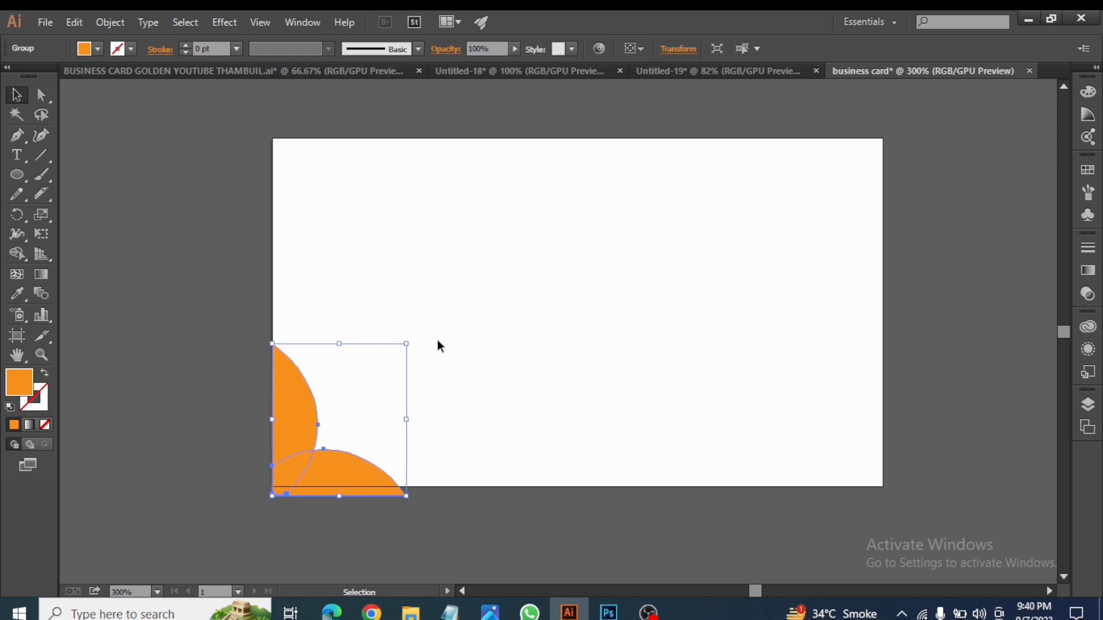
pyautogui.press('Up')
pyautogui.press('Up')
pyautogui.press('Up')
pyautogui.press('Up')
pyautogui.press('Up')
pyautogui.press('Down')
pyautogui.press('Down')
pyautogui.click(239, 420)
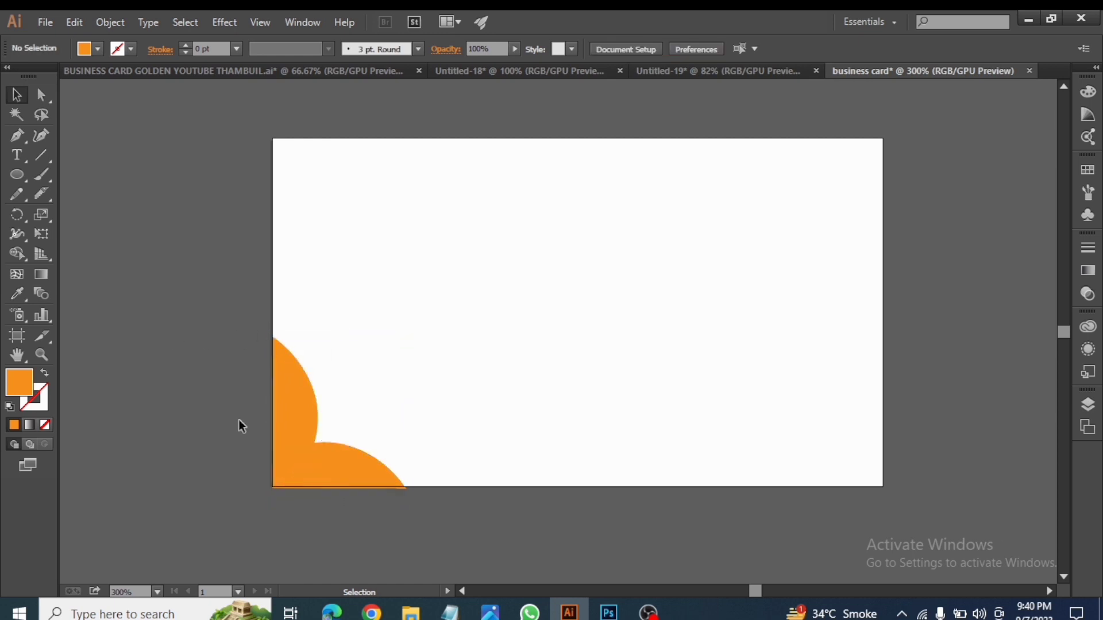
# - Duplicate the corner group toward the artboard's upper-right area and rotate the copy by half a turn
pyautogui.click(311, 441)
pyautogui.moveTo(311, 441); pyautogui.dragTo(630, 320)
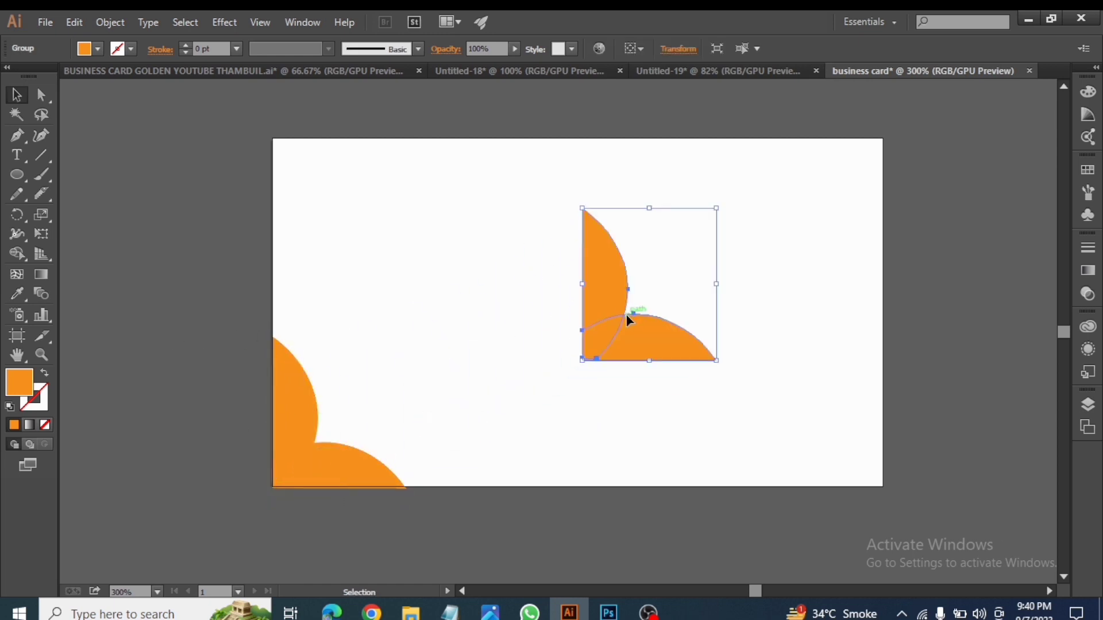
pyautogui.rightClick(628, 317)
pyautogui.moveTo(678, 432)
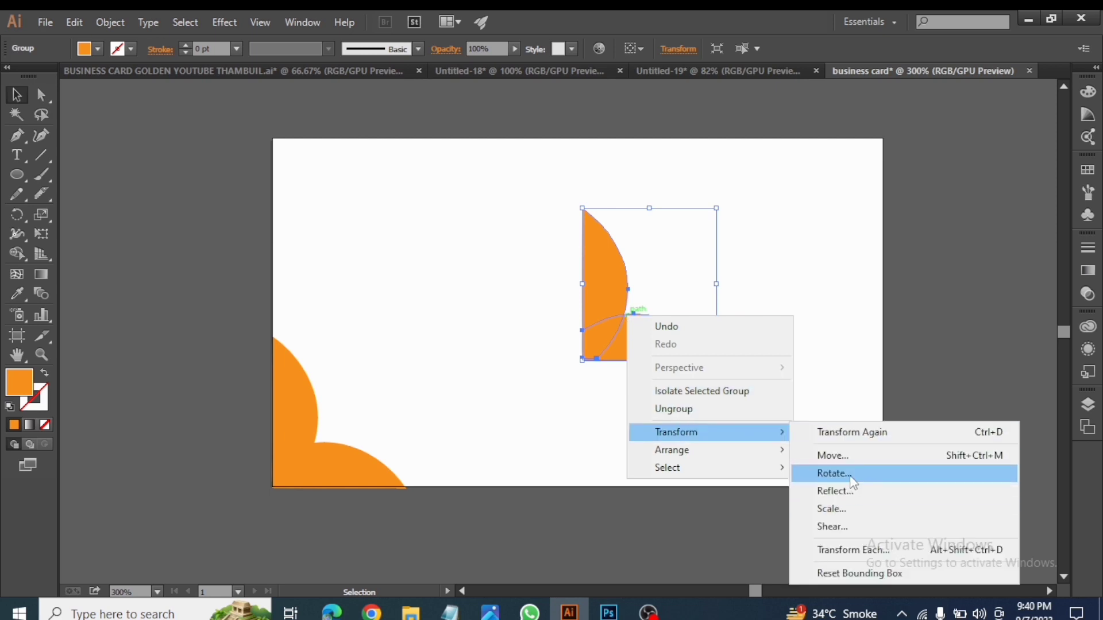
pyautogui.click(851, 475)
pyautogui.scroll(-20, 526, 267)
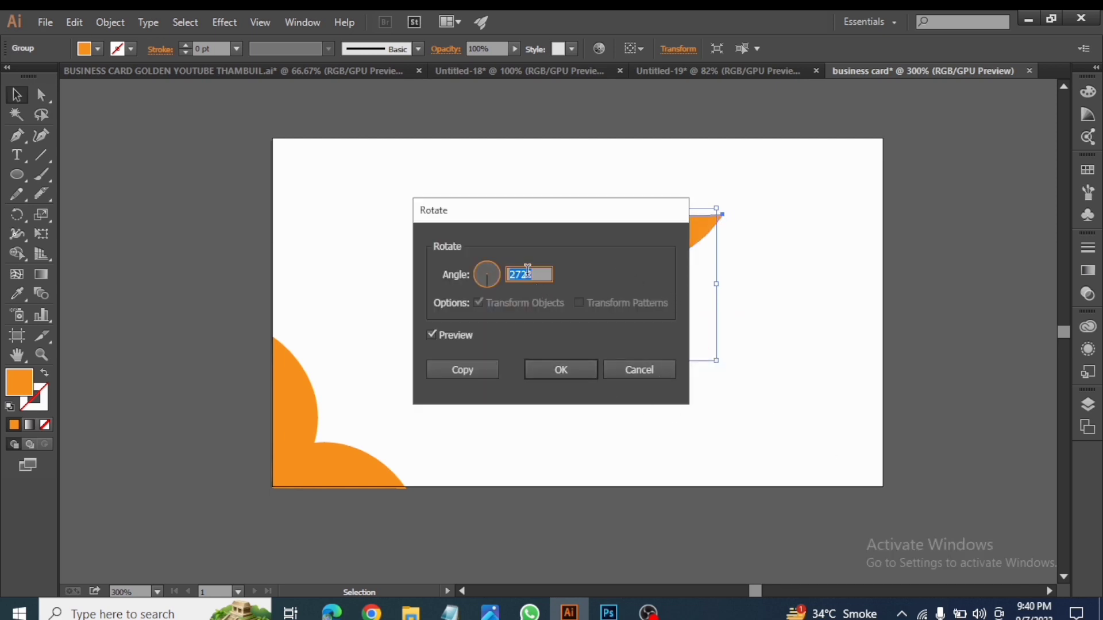
pyautogui.scroll(-20, 527, 267)
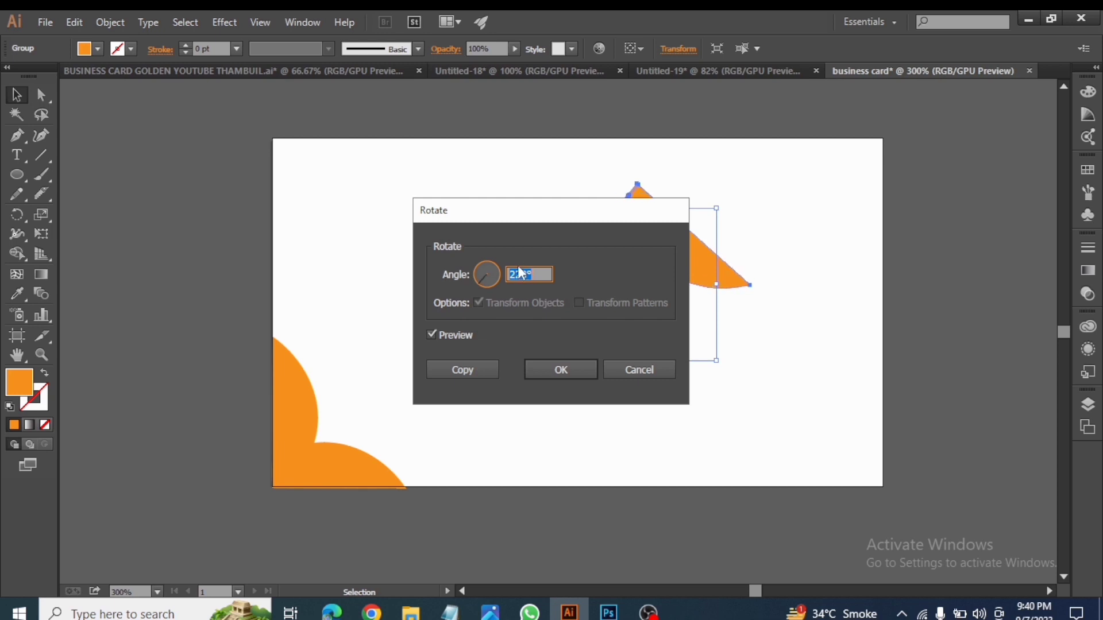
pyautogui.scroll(-20, 534, 274)
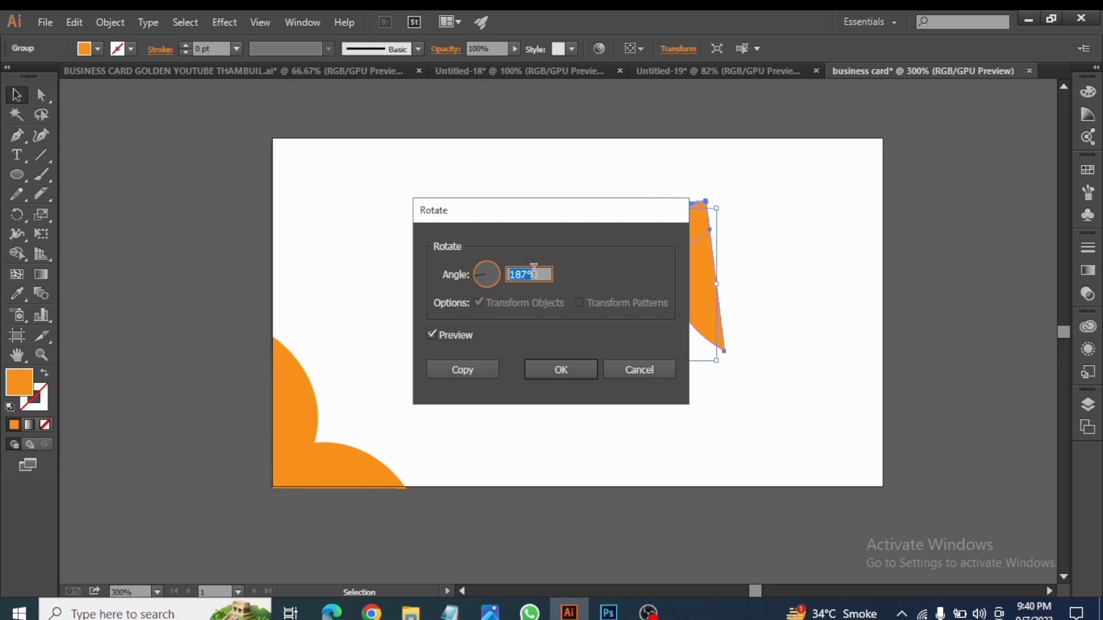
pyautogui.click(562, 371)
# - Move the rotated copy flush into the artboard's upper-right corner
pyautogui.click(200, 208)
pyautogui.moveTo(698, 244); pyautogui.dragTo(846, 189)
pyautogui.click(1026, 185)
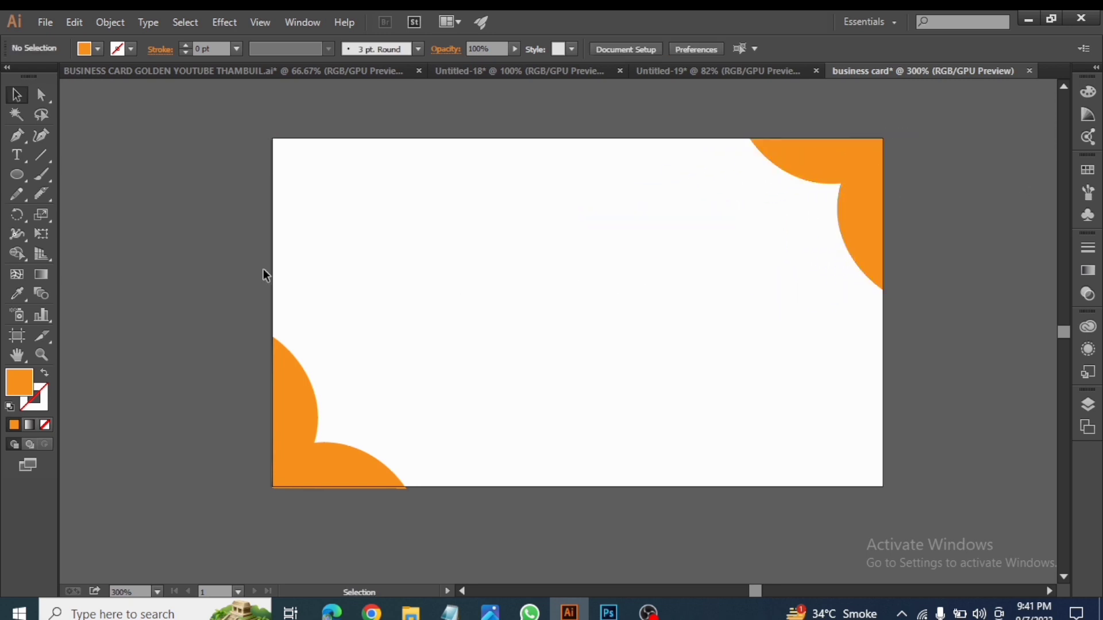
# - Draw a rectangle covering the whole artboard and fill it with black
pyautogui.moveTo(180, 110); pyautogui.dragTo(905, 489)
pyautogui.keyDown('shift'); pyautogui.click(879, 459); pyautogui.keyUp('shift')
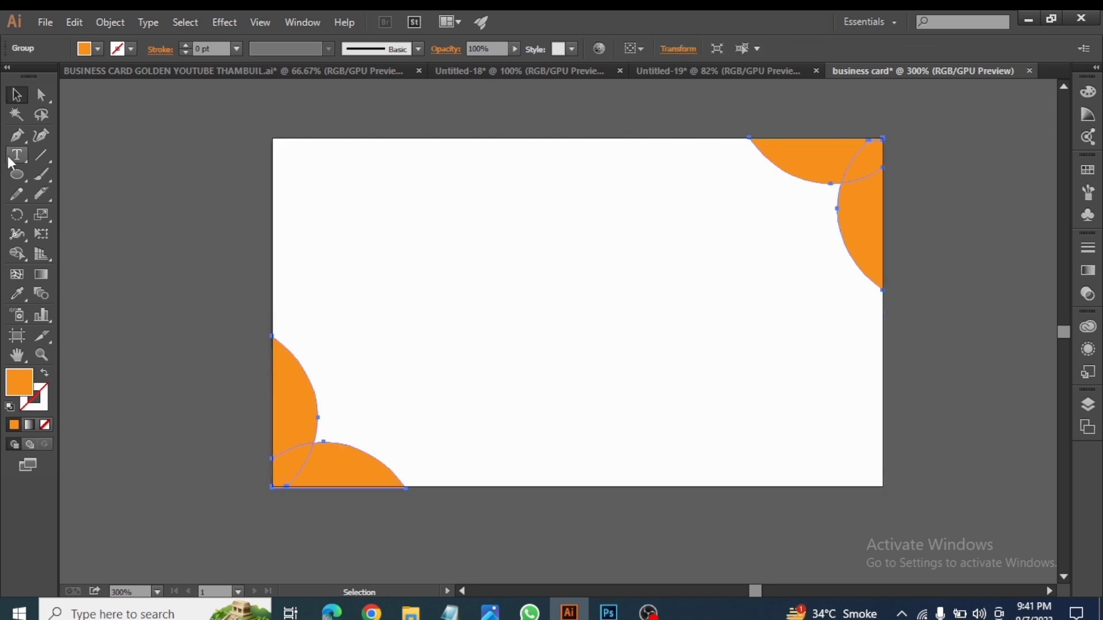
pyautogui.moveTo(16, 175); pyautogui.dragTo(66, 175)
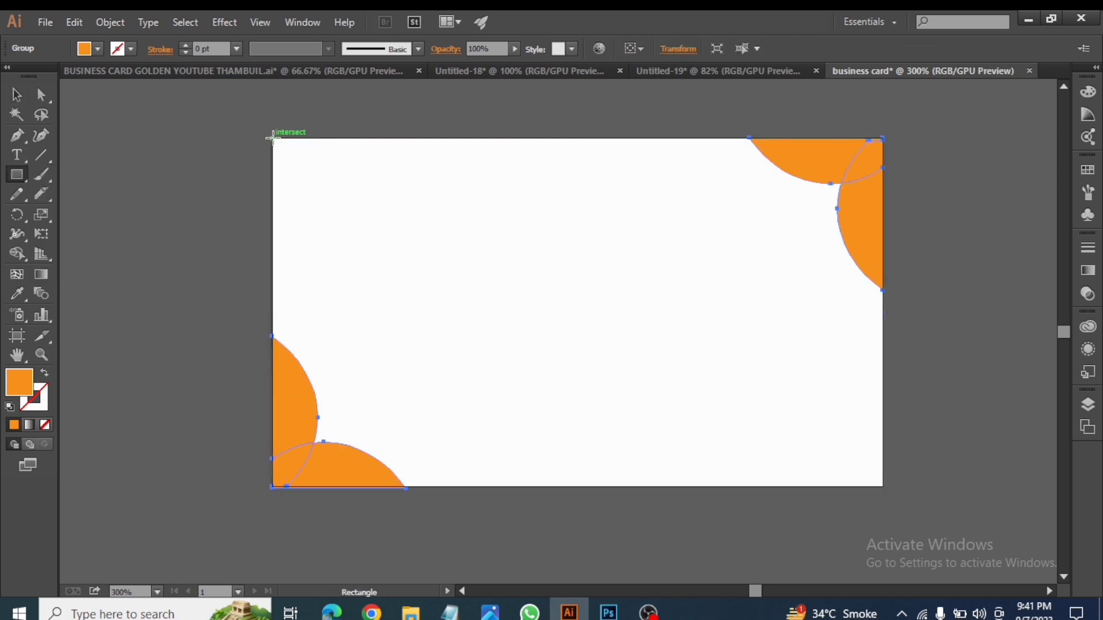
pyautogui.moveTo(273, 138); pyautogui.dragTo(883, 487)
pyautogui.click(99, 49)
pyautogui.click(47, 79)
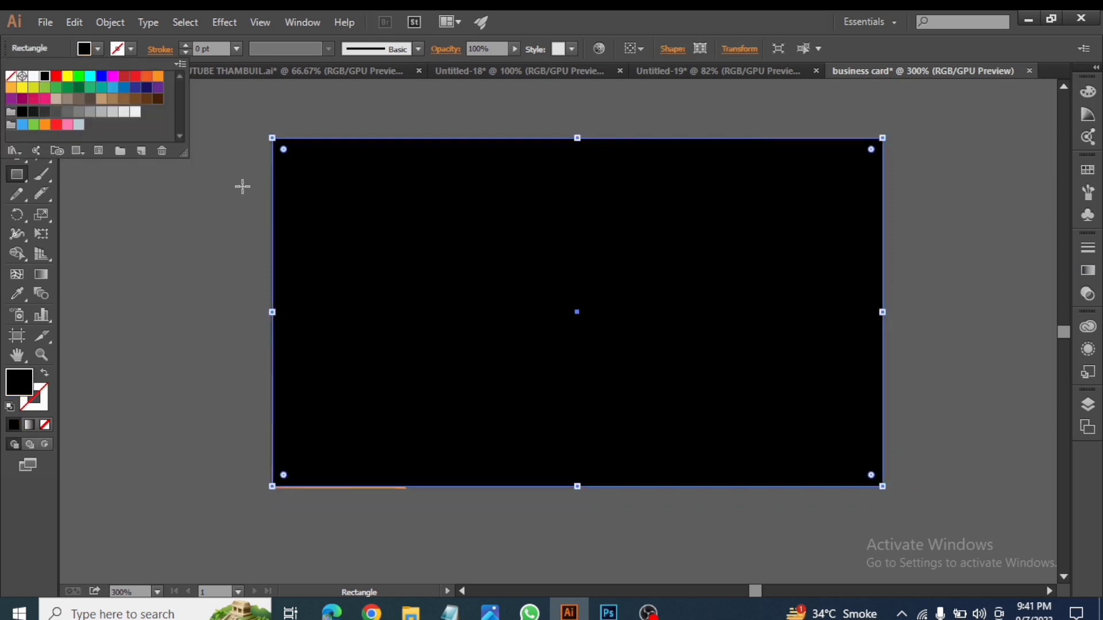
# - Send the black rectangle to the back, behind the orange corner shapes
pyautogui.rightClick(332, 215)
pyautogui.moveTo(396, 442)
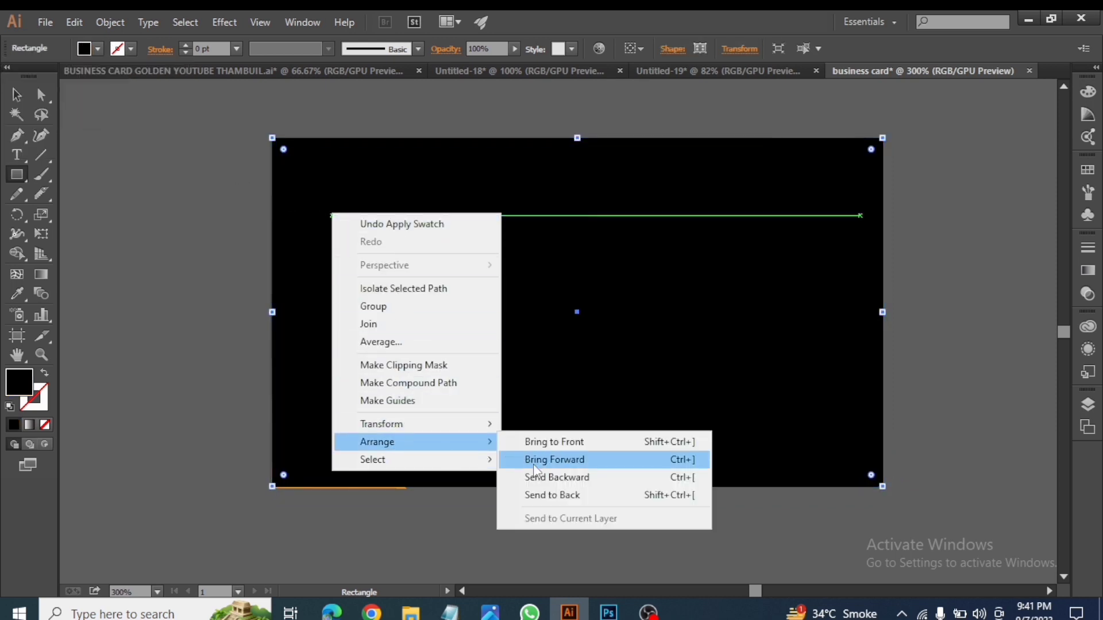
pyautogui.click(577, 495)
pyautogui.press('v')
pyautogui.click(91, 164)
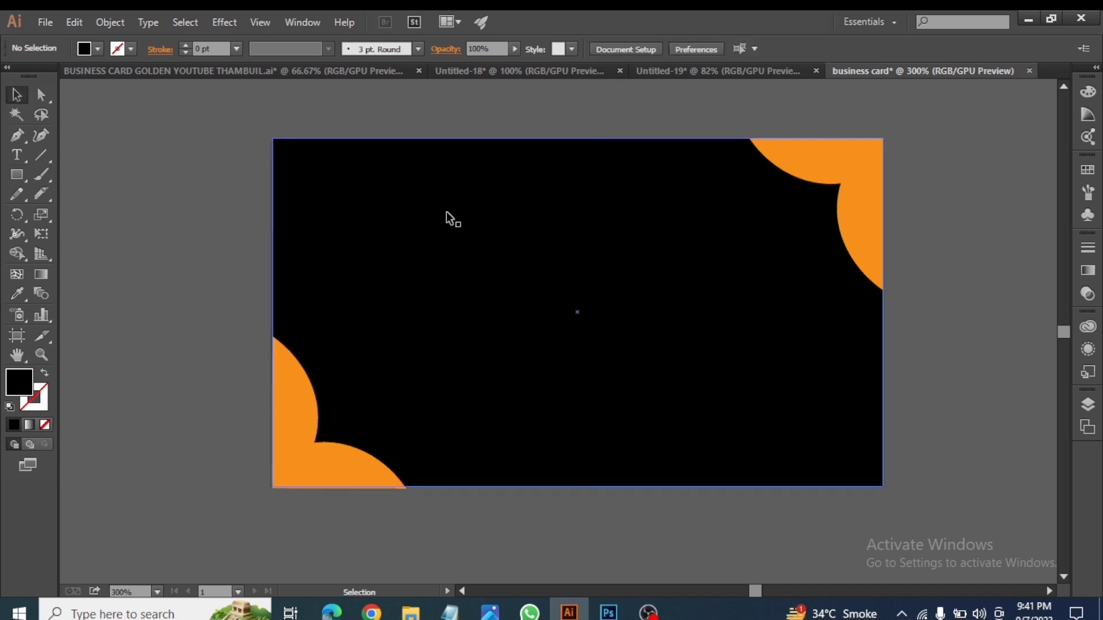
# - Group the black background together with both orange corner shapes
pyautogui.moveTo(206, 148); pyautogui.dragTo(918, 527)
pyautogui.hotkey('ctrl', 'g')
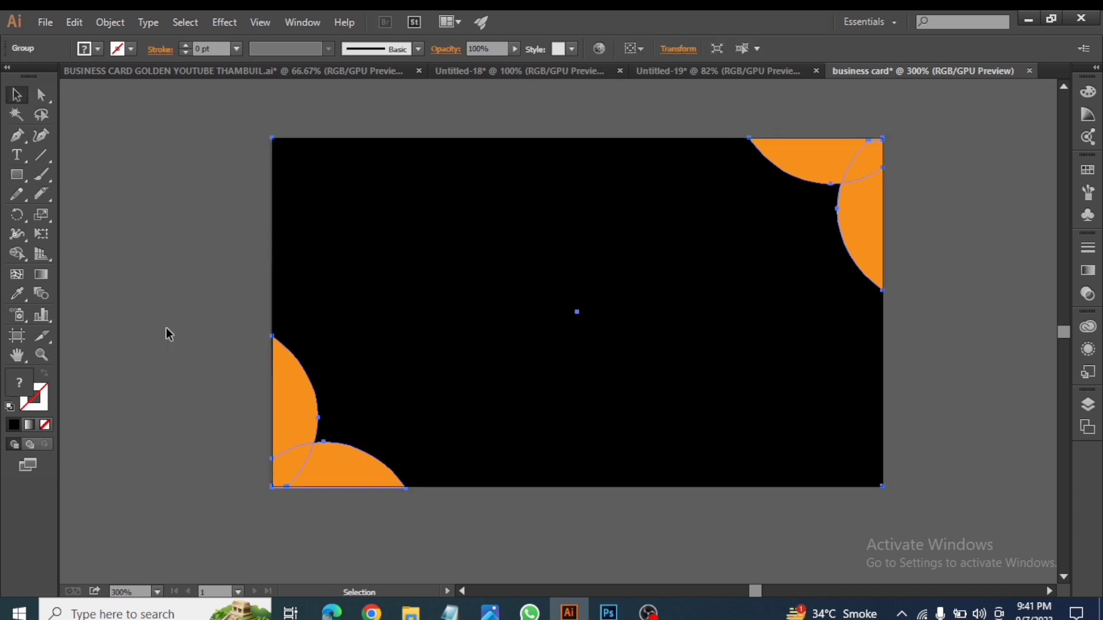
pyautogui.click(166, 335)
# - Draw a square about 0.41 in wide on the empty canvas to the left of the card
pyautogui.hscroll(-5, 287, 311)
pyautogui.moveTo(16, 174); pyautogui.dragTo(69, 181)
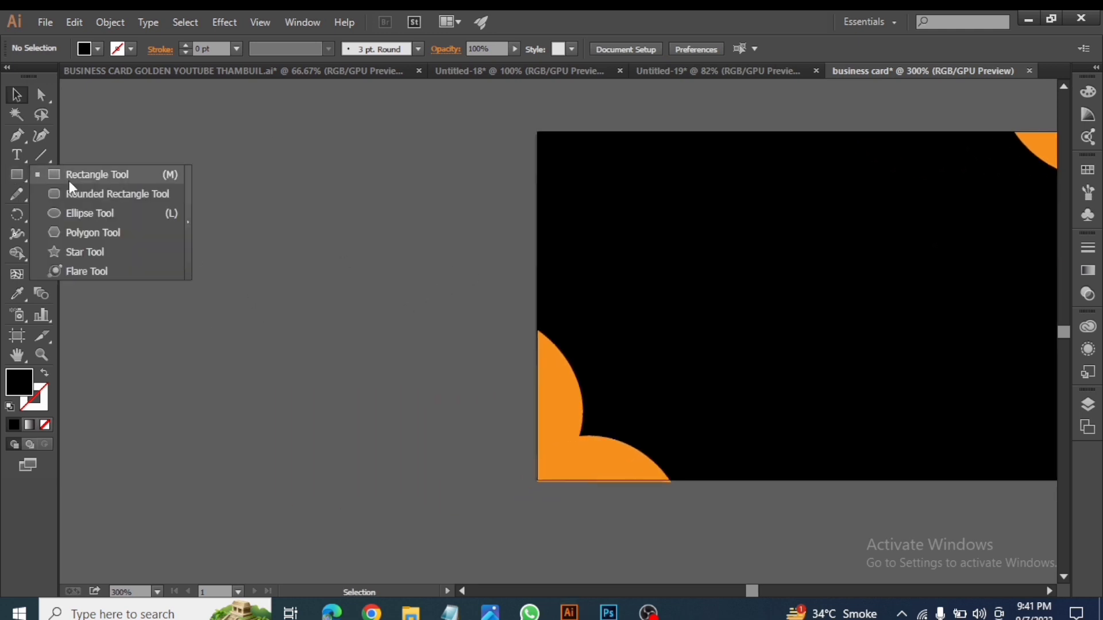
pyautogui.moveTo(175, 230); pyautogui.dragTo(211, 265)
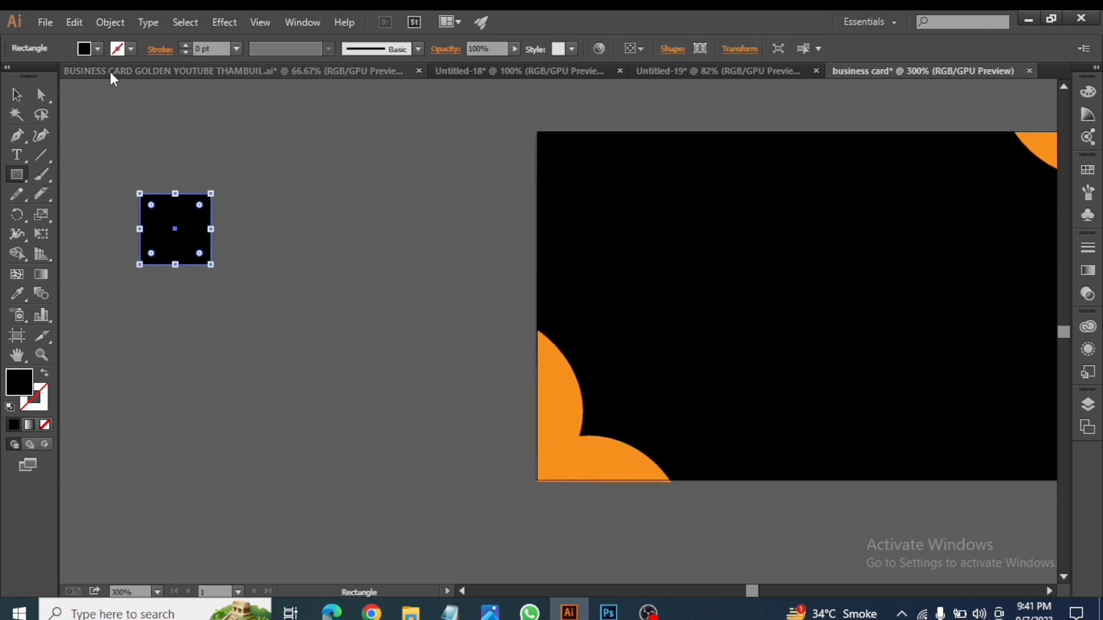
# - Give the square no fill and an orange 3 pt stroke
pyautogui.hotkey('shift', 'x')
pyautogui.click(131, 49)
pyautogui.click(159, 77)
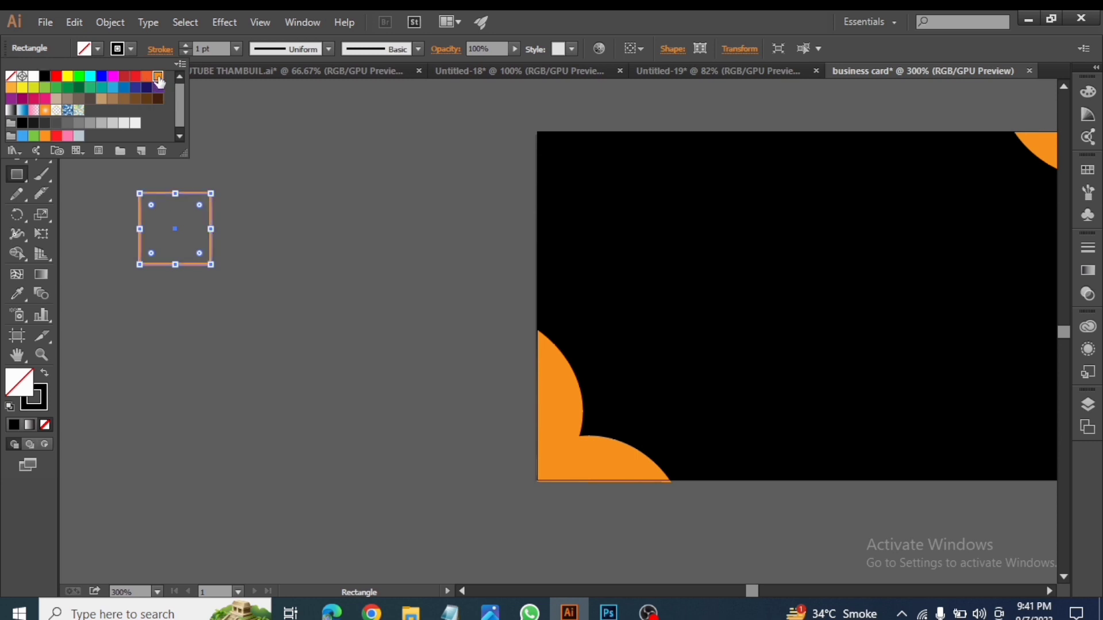
pyautogui.click(185, 45)
pyautogui.click(185, 46)
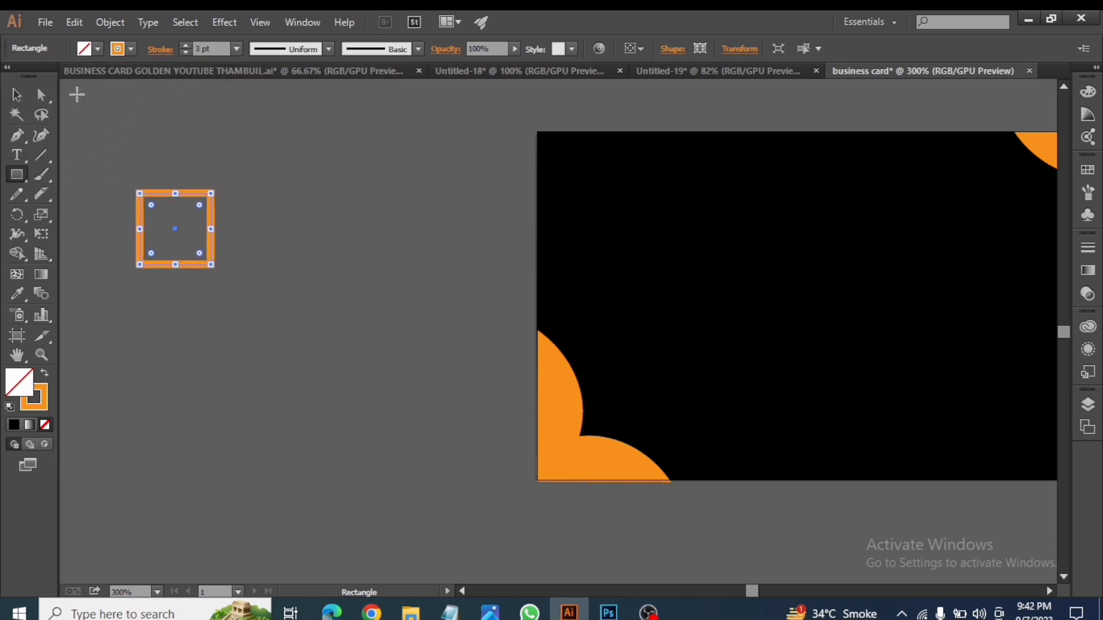
# - Round the square's corners to a radius of about 0.08 in and rotate it 45° into a diamond
pyautogui.moveTo(153, 210); pyautogui.dragTo(160, 217)
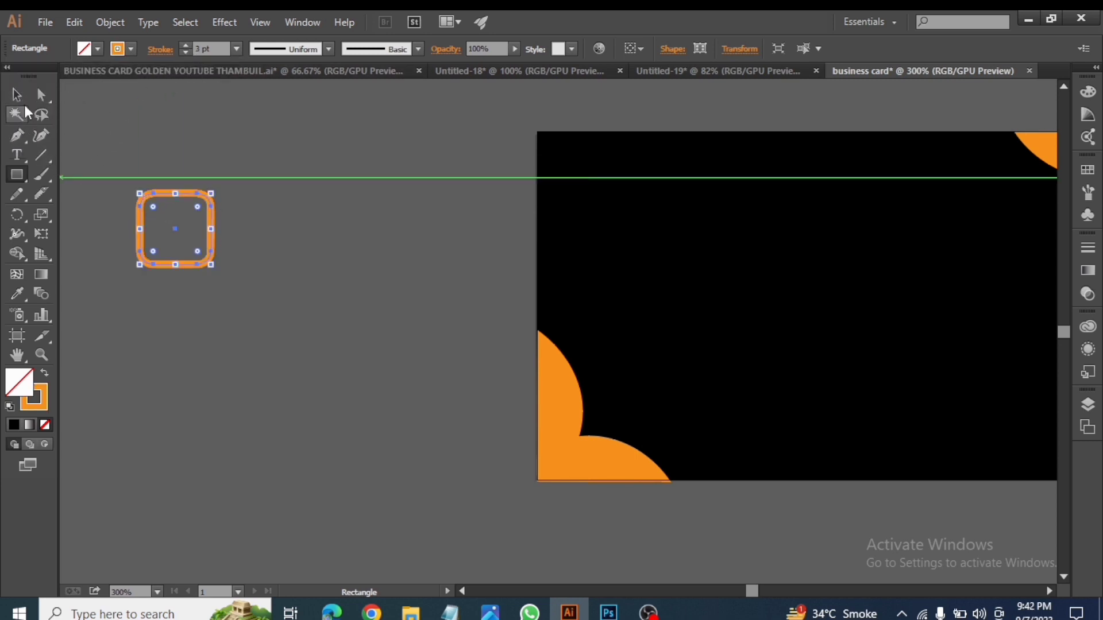
pyautogui.press('v')
pyautogui.click(136, 121)
pyautogui.click(213, 259)
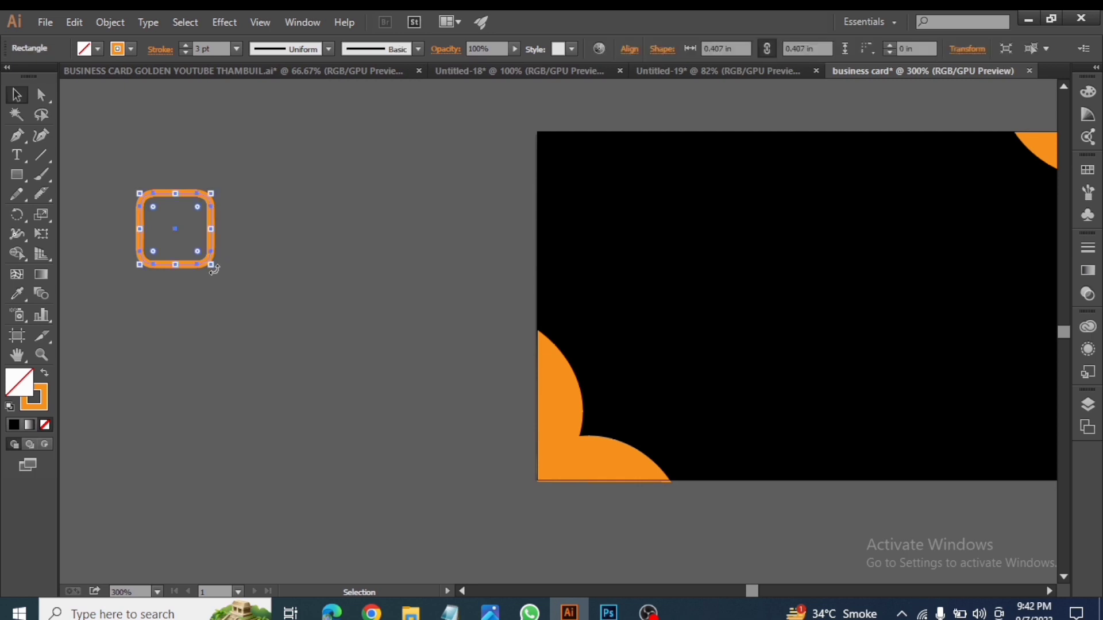
pyautogui.moveTo(214, 269); pyautogui.dragTo(176, 294)
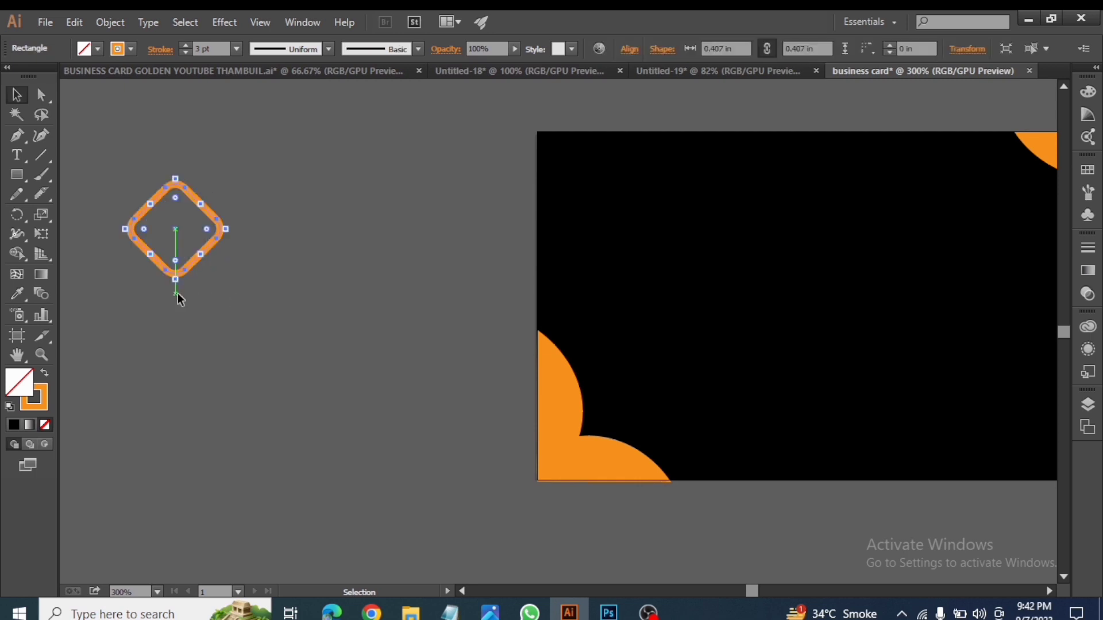
# - Duplicate the diamond into three overlapping diamonds, two side by side and one centred above, and select them all
pyautogui.moveTo(208, 254)
pyautogui.mouseDown()
pyautogui.moveTo(266, 254)
pyautogui.moveTo(192, 246)
pyautogui.mouseUp()
pyautogui.click(313, 294)
pyautogui.moveTo(87, 160); pyautogui.dragTo(287, 298)
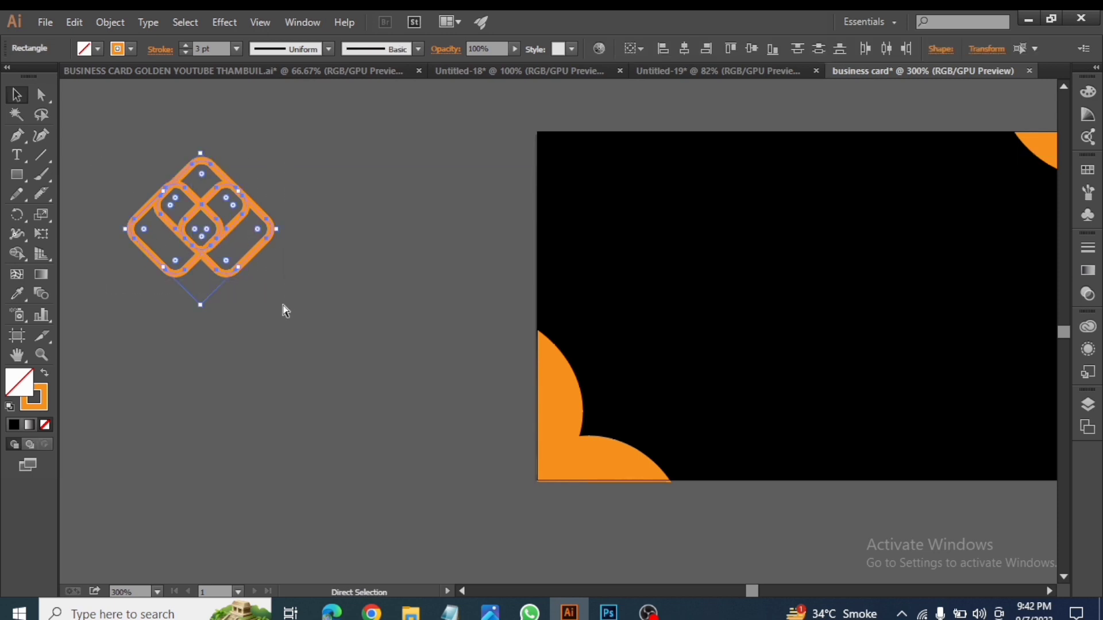
# - Move the three-diamond logo onto the middle of the black card and enlarge it proportionally to about 1.3 times its size
pyautogui.moveTo(208, 227); pyautogui.dragTo(853, 253)
pyautogui.moveTo(704, 279); pyautogui.dragTo(436, 278)
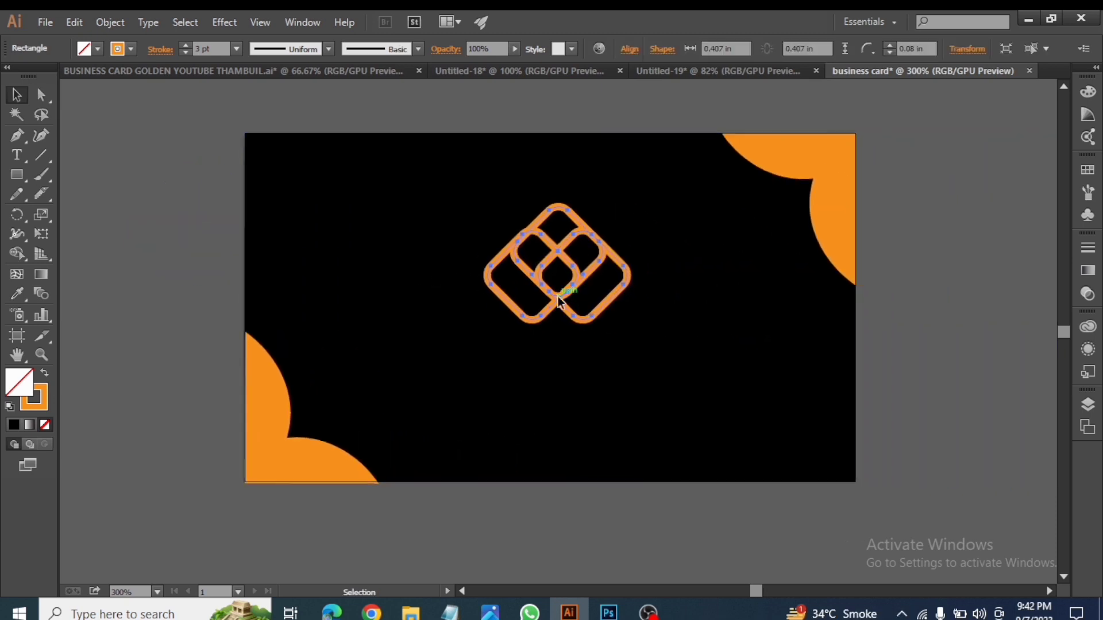
pyautogui.click(155, 197)
pyautogui.click(554, 270)
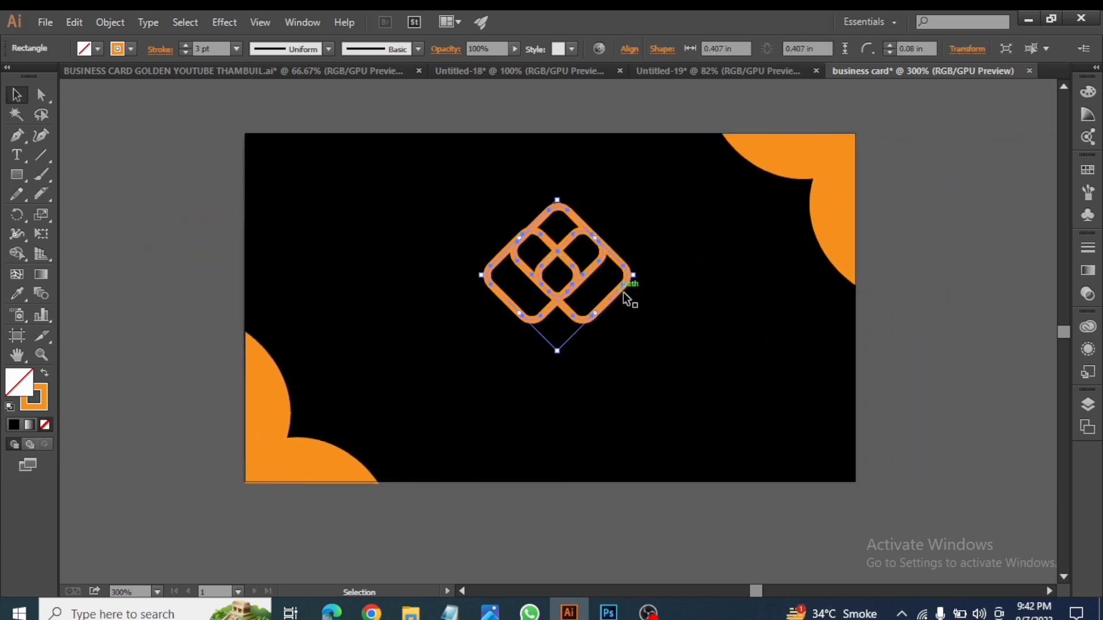
pyautogui.moveTo(560, 351); pyautogui.dragTo(557, 374)
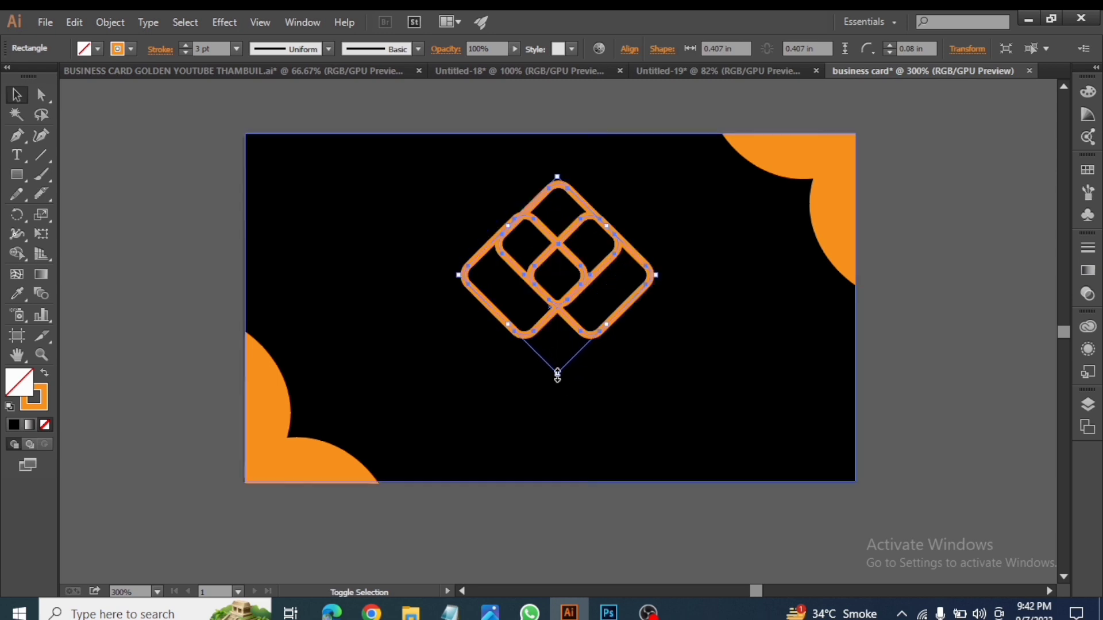
pyautogui.click(457, 274)
# - Add the text "REAL ESTSTE" beside the card and colour it orange
pyautogui.scroll(-1, 126, 216)
pyautogui.press('t')
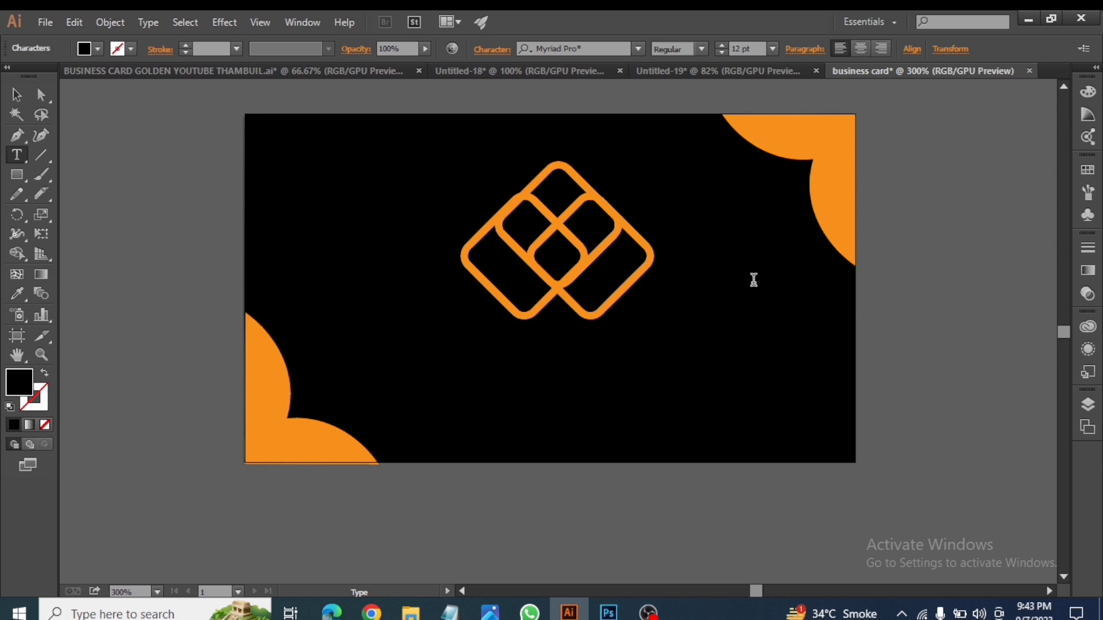
pyautogui.click(94, 271)
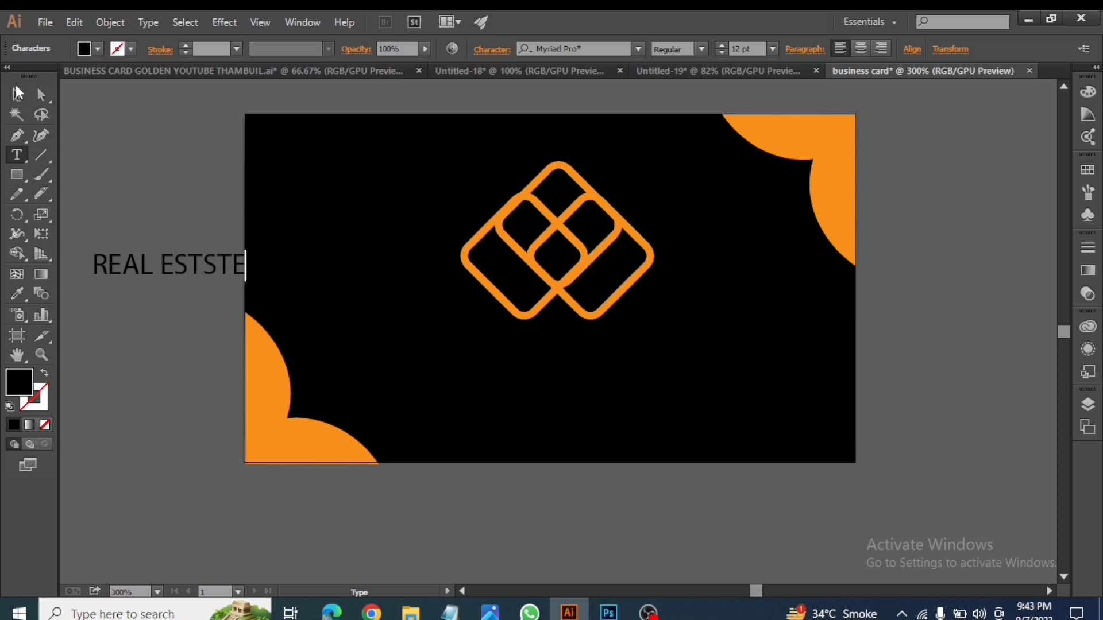
pyautogui.click(17, 94)
pyautogui.click(99, 49)
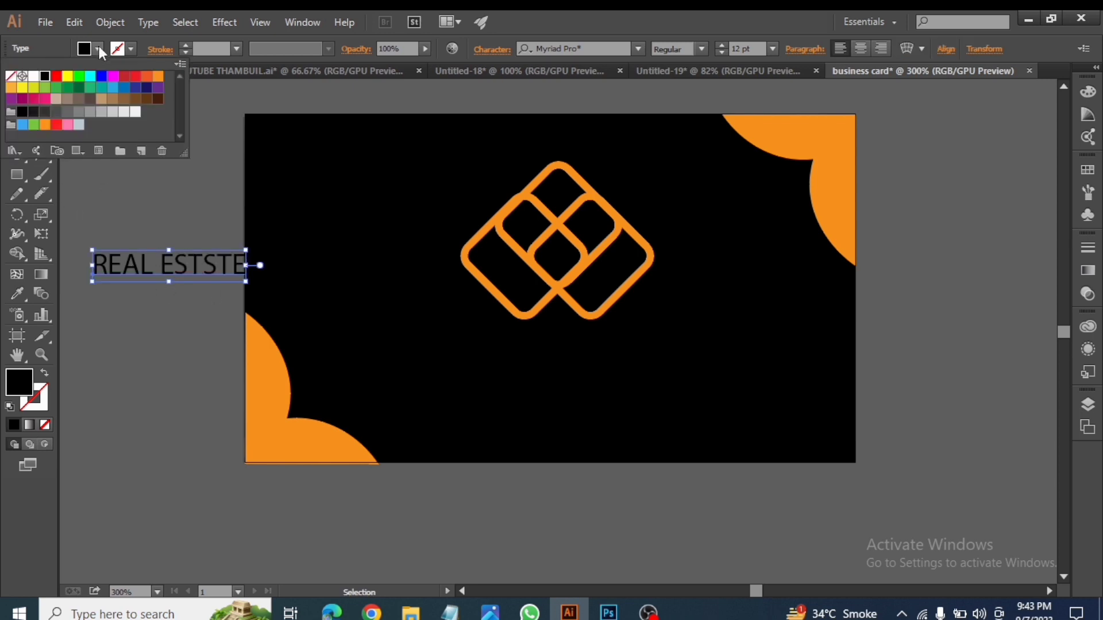
pyautogui.click(155, 78)
# - Move the "REAL ESTSTE" text onto the card, directly below the diamond logo
pyautogui.moveTo(120, 274); pyautogui.dragTo(543, 357)
pyautogui.click(419, 360)
pyautogui.click(569, 354)
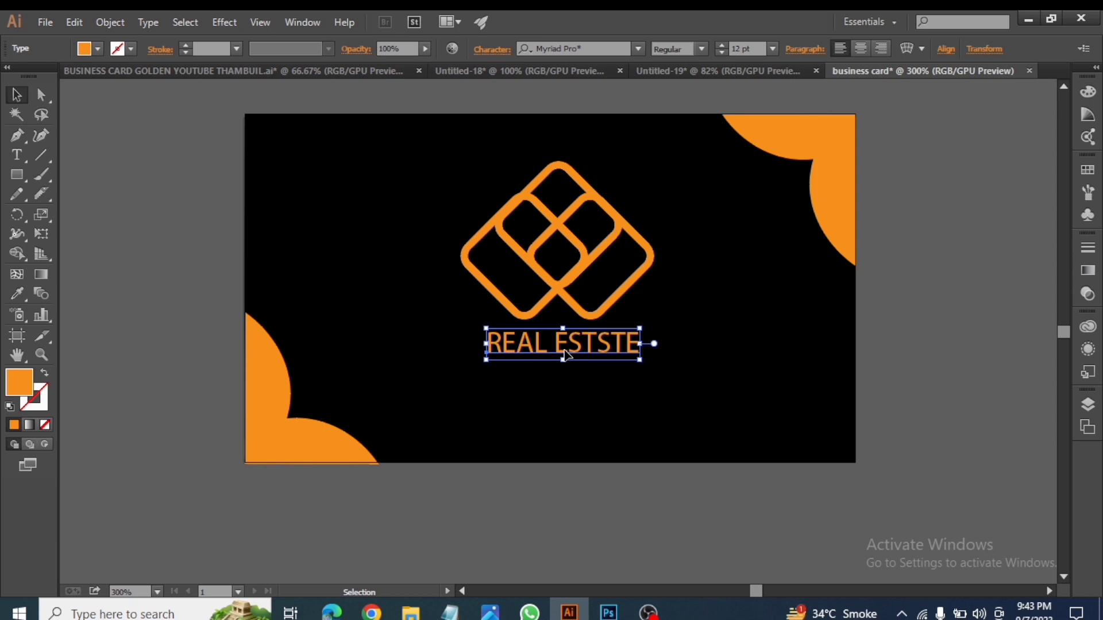
# - Increase the tracking of the "REAL ESTSTE" text so its letters are widely spaced
pyautogui.click(492, 50)
pyautogui.click(447, 168)
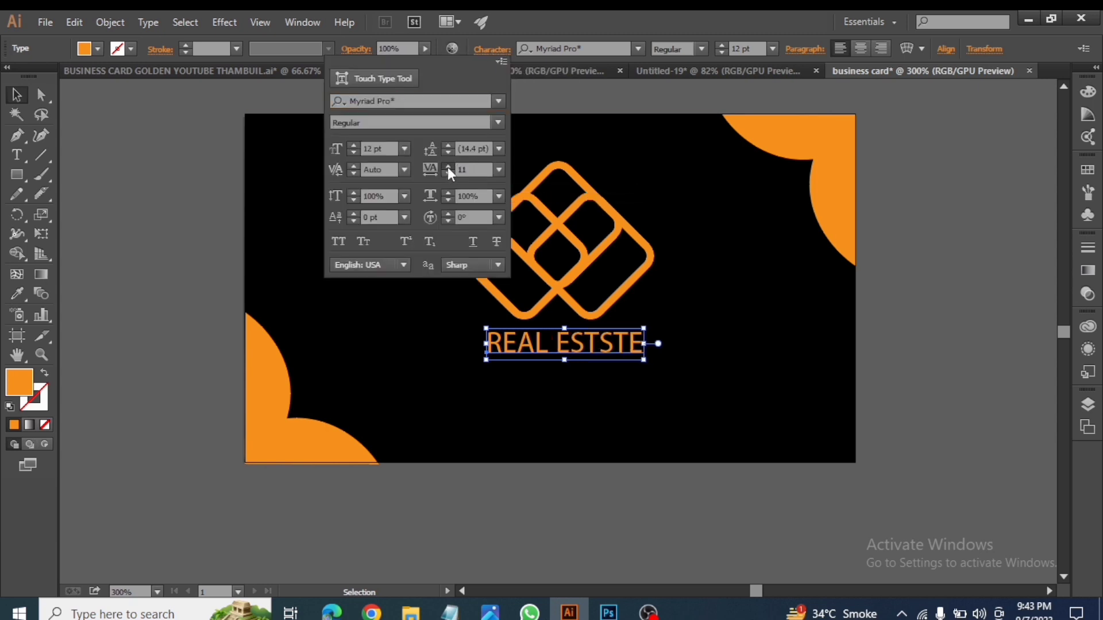
pyautogui.moveTo(447, 167); pyautogui.dragTo(446, 167)
# - Nudge the spaced-out text left until it is centred under the logo
pyautogui.press('Left')
pyautogui.press('Left')
pyautogui.press('Left')
pyautogui.press('Left')
pyautogui.press('Left')
pyautogui.press('Left')
pyautogui.press('Left')
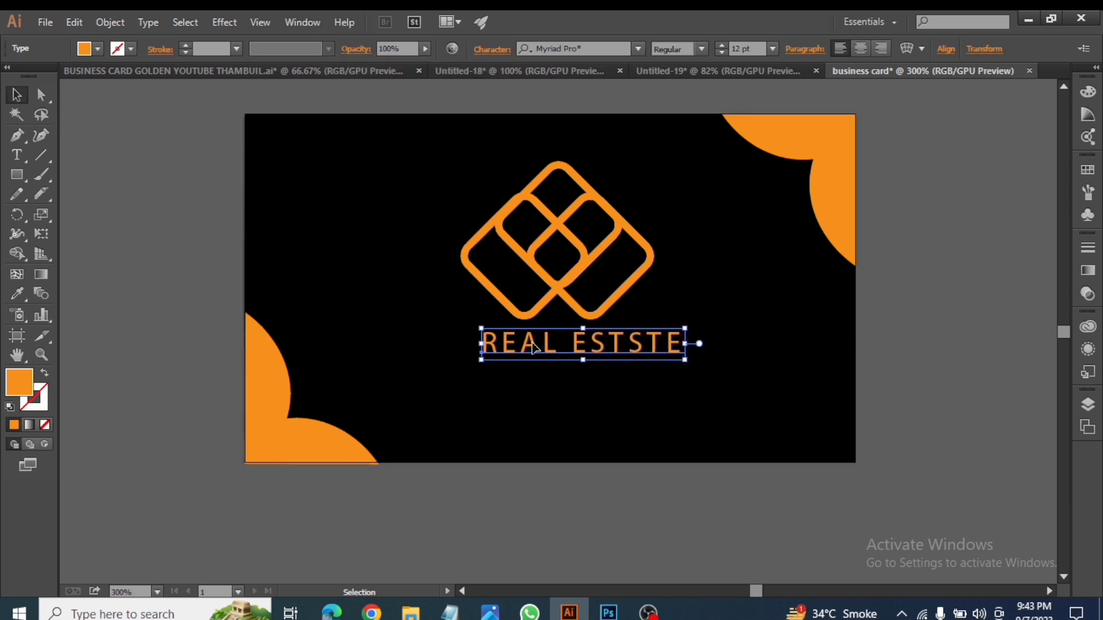
pyautogui.press('Left')
pyautogui.press('Left')
pyautogui.press('Left')
pyautogui.press('Left')
pyautogui.click(192, 244)
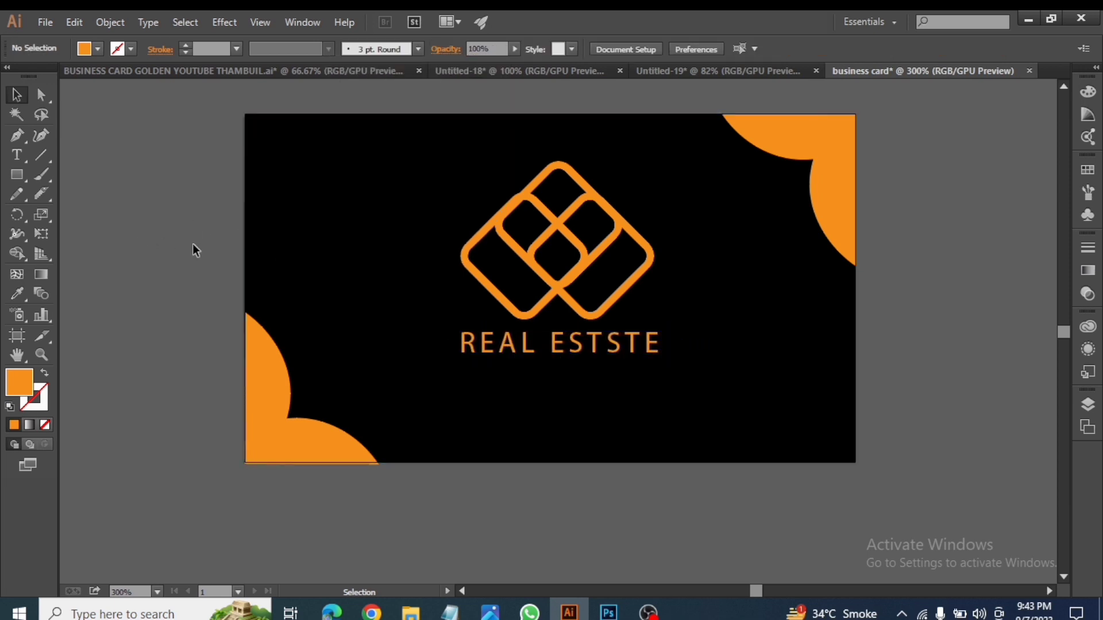
# - Group the complete card design and duplicate it onto the second artboard below
pyautogui.moveTo(184, 102)
pyautogui.mouseDown()
pyautogui.moveTo(842, 501)
pyautogui.moveTo(856, 497)
pyautogui.mouseUp()
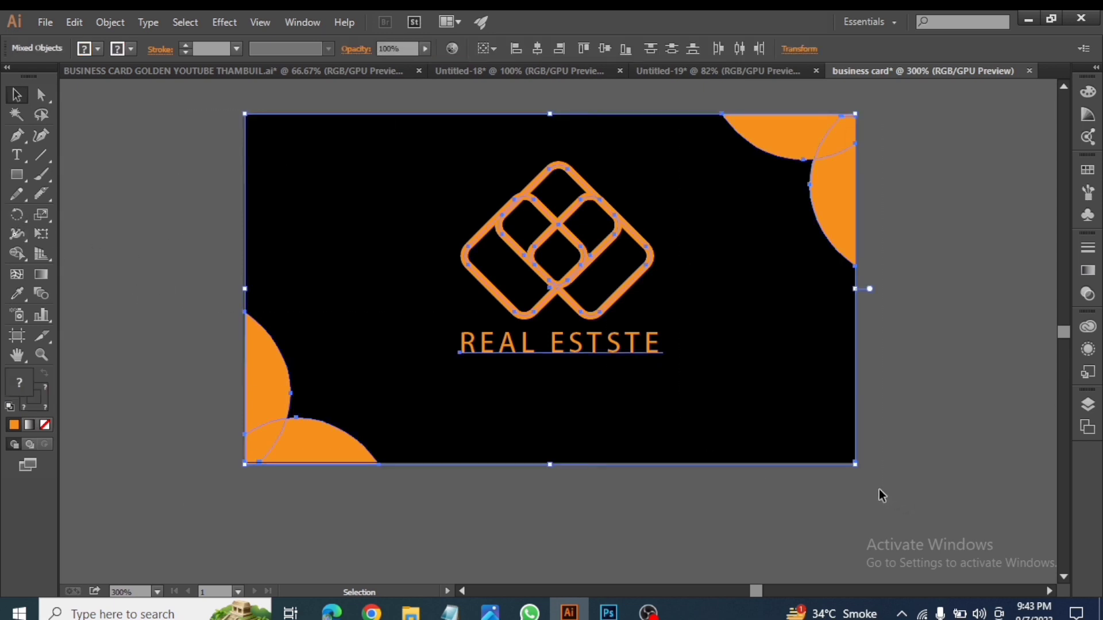
pyautogui.scroll(-2, 657, 391)
pyautogui.moveTo(657, 391); pyautogui.dragTo(657, 203)
pyautogui.click(909, 236)
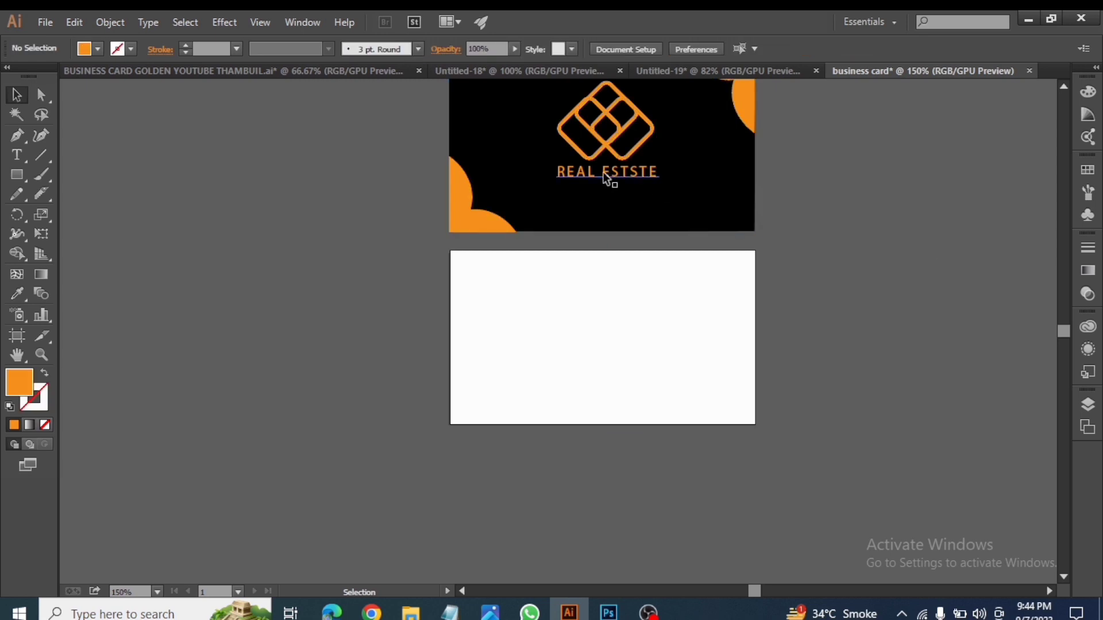
pyautogui.moveTo(601, 173); pyautogui.dragTo(597, 371)
# - Ungroup the duplicated card and delete its logo and "REAL ESTSTE" text
pyautogui.rightClick(596, 336)
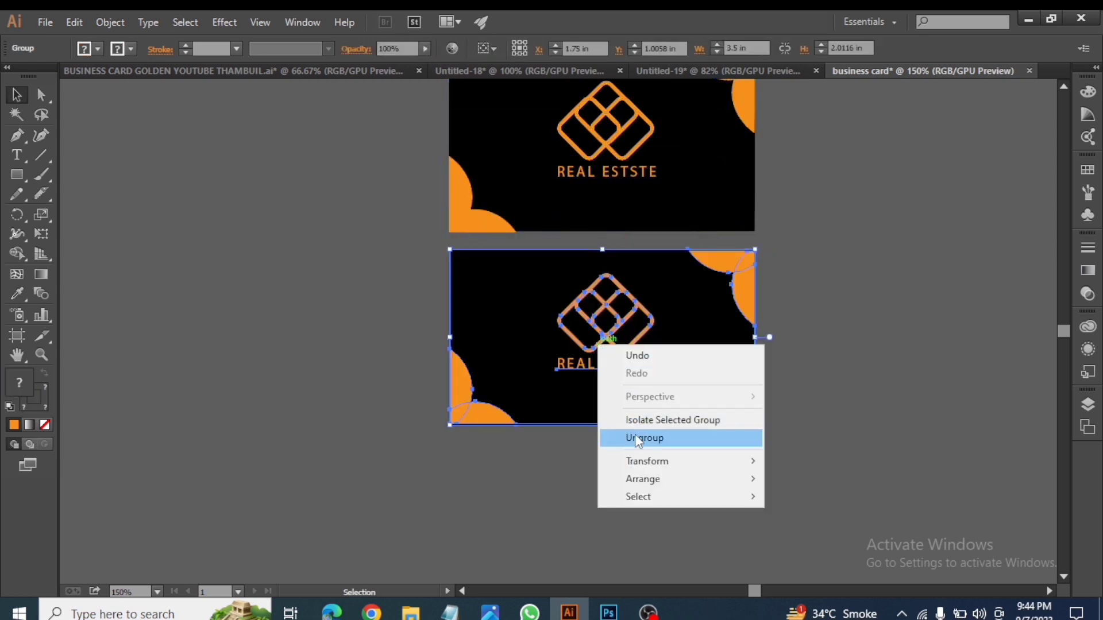
pyautogui.click(636, 435)
pyautogui.click(597, 335)
pyautogui.press('Delete')
pyautogui.click(584, 365)
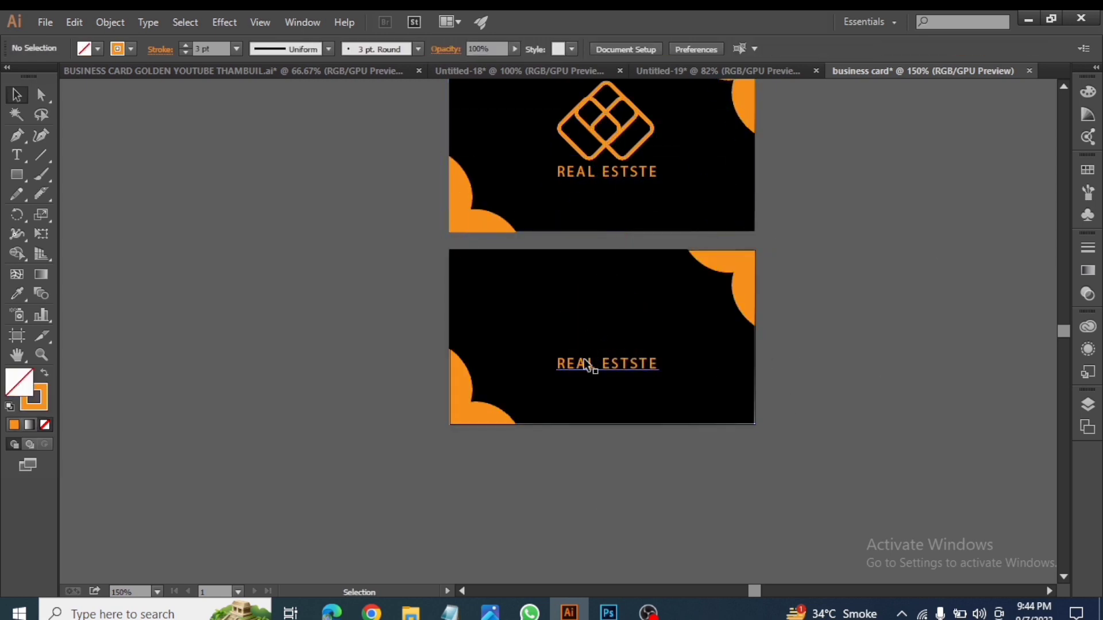
pyautogui.press('Delete')
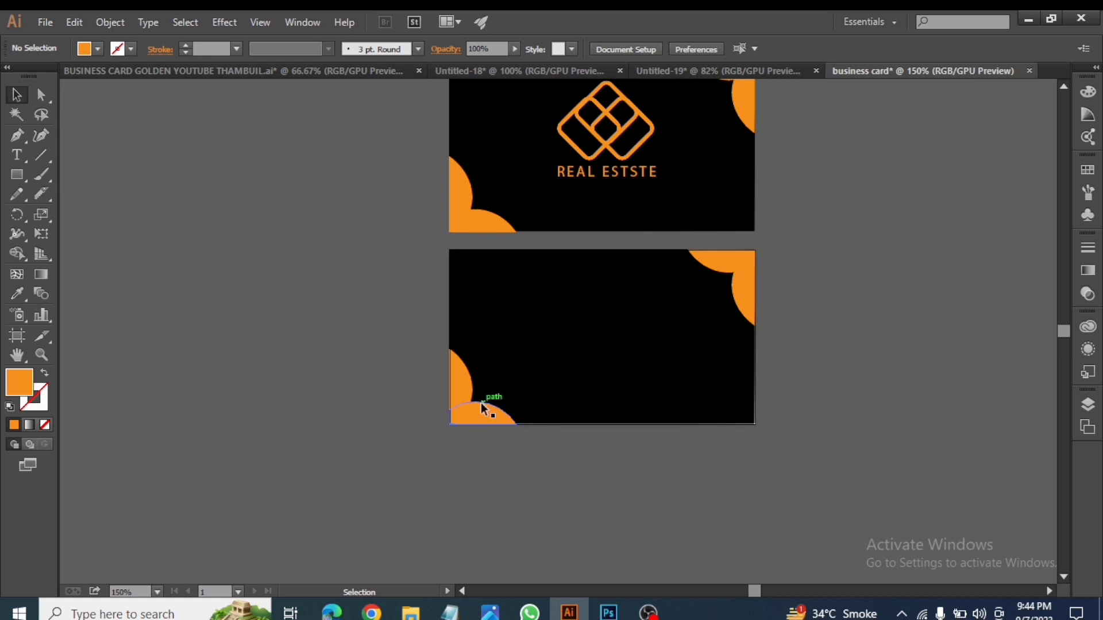
# - Ungroup the duplicate's background from its corner shapes and delete the black rectangle
pyautogui.rightClick(459, 405)
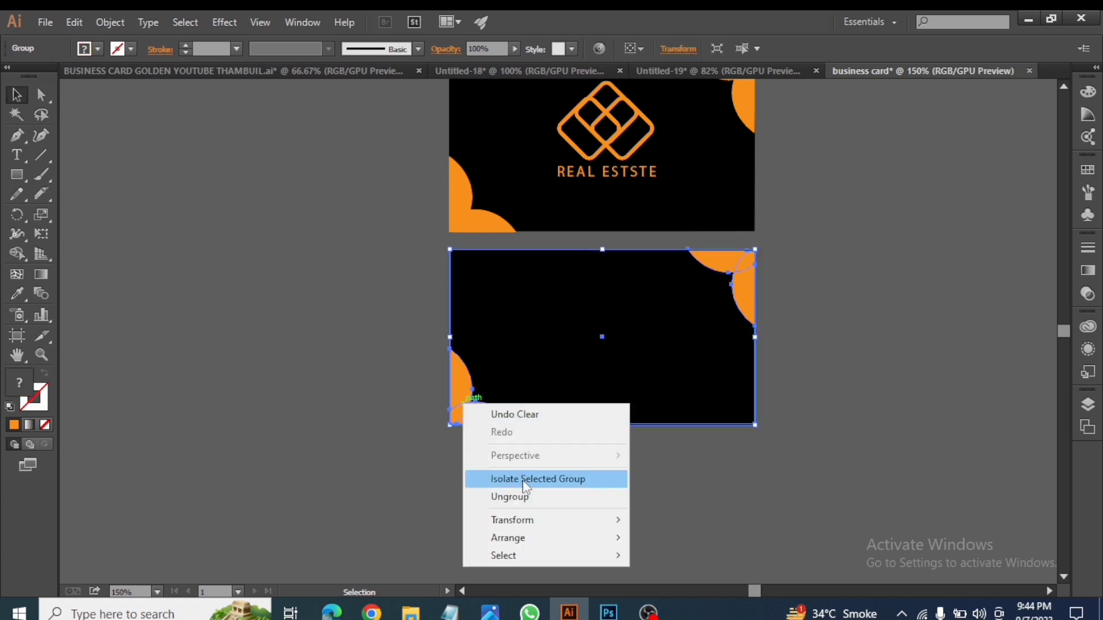
pyautogui.click(520, 497)
pyautogui.click(326, 449)
pyautogui.click(526, 356)
pyautogui.press('Delete')
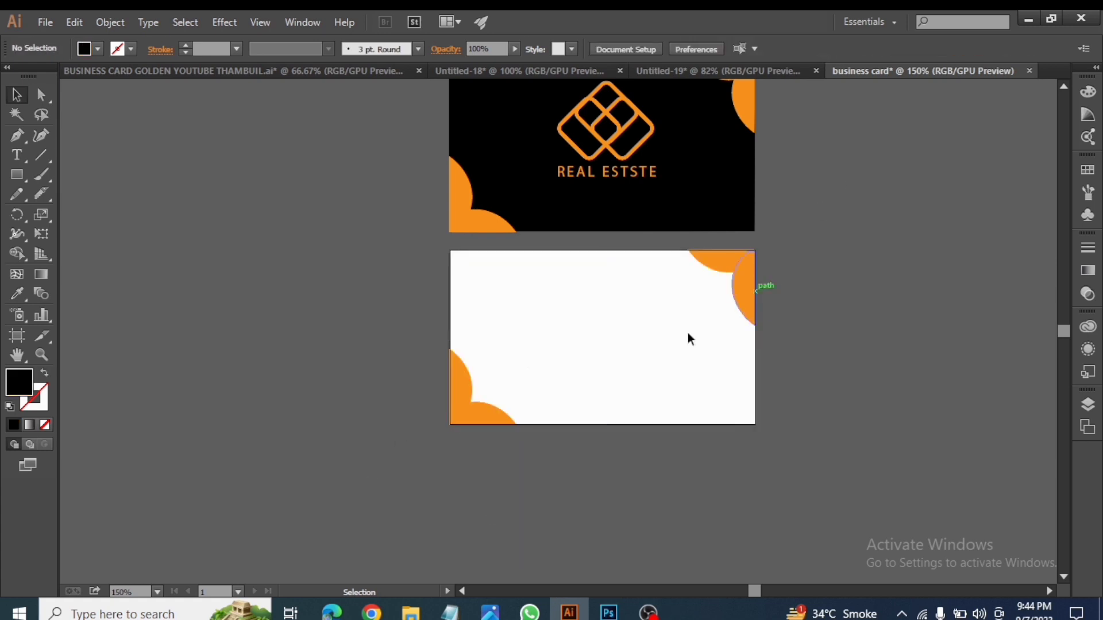
# - Shift the two orange corner shapes of the second card upward and ungroup them from each other
pyautogui.moveTo(468, 411); pyautogui.dragTo(465, 377)
pyautogui.rightClick(464, 376)
pyautogui.click(513, 470)
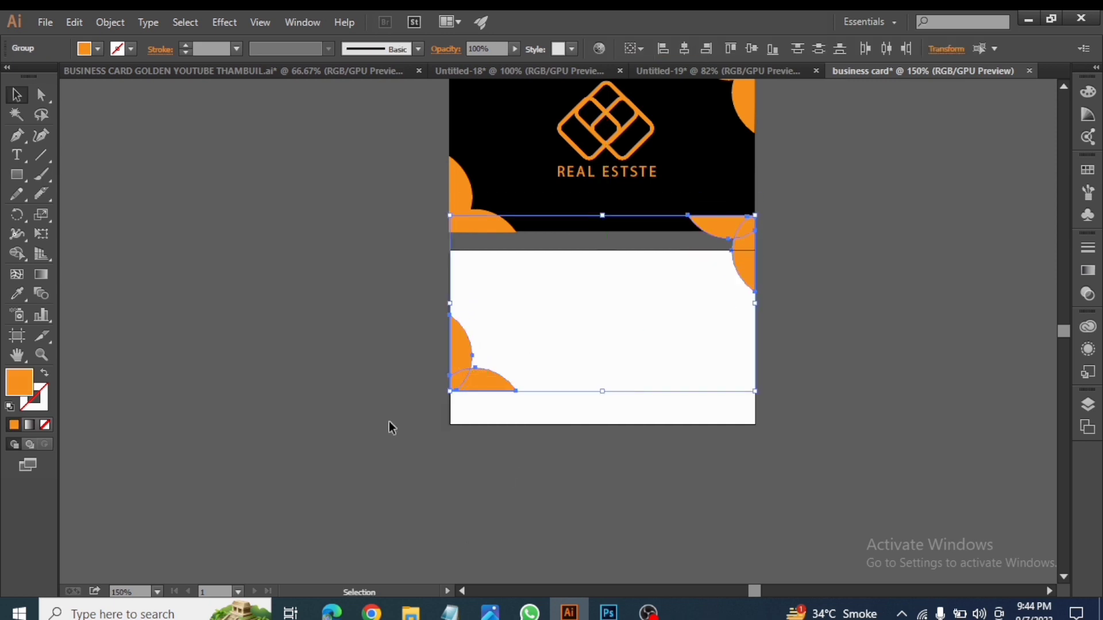
pyautogui.click(389, 421)
# - Rotate the orange corner shape at the second card's lower left by 270°
pyautogui.click(463, 377)
pyautogui.rightClick(466, 364)
pyautogui.moveTo(528, 479)
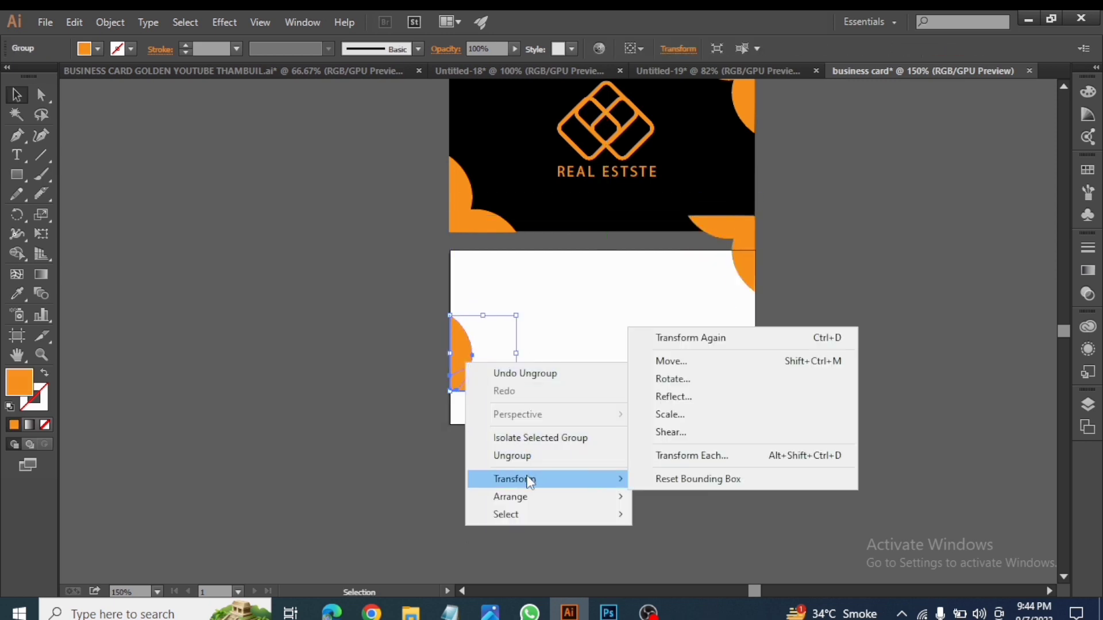
pyautogui.click(673, 380)
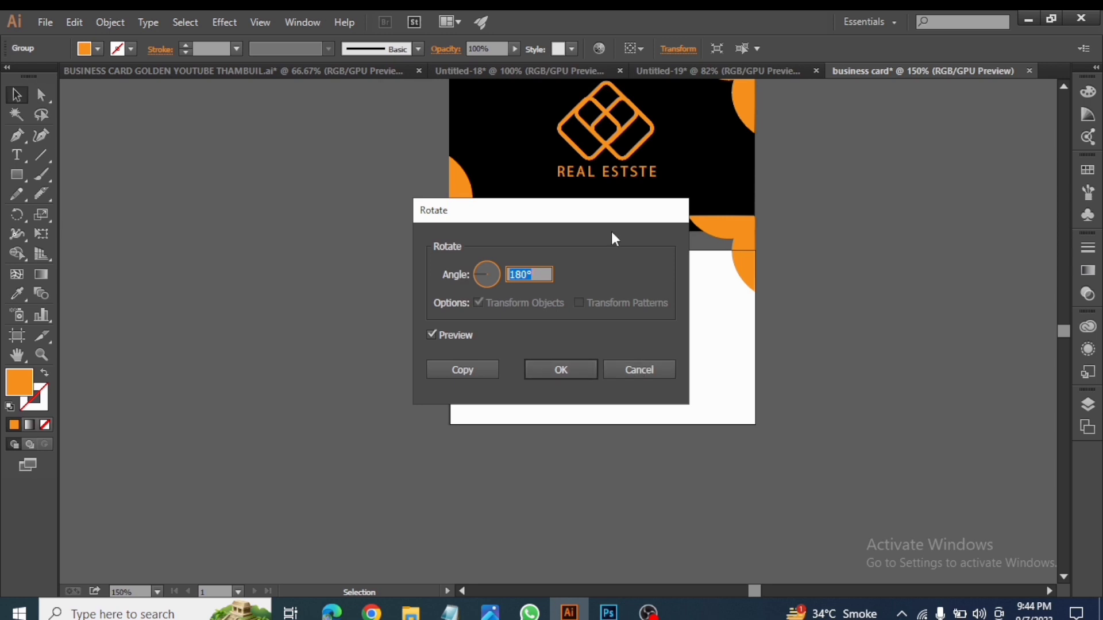
pyautogui.moveTo(593, 218); pyautogui.dragTo(318, 234)
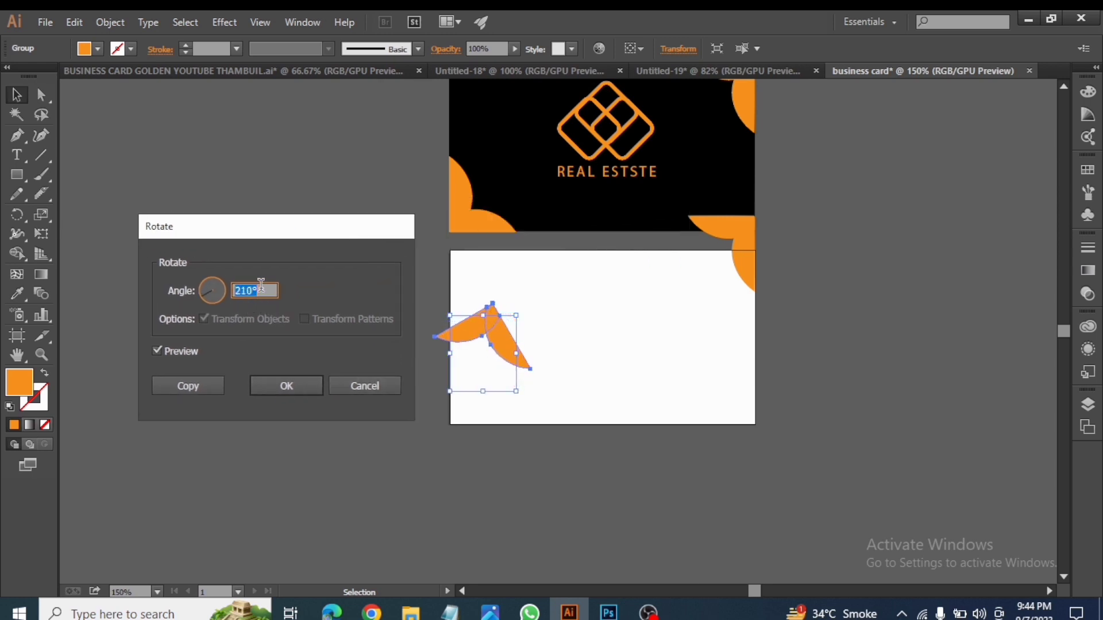
pyautogui.scroll(20, 267, 292)
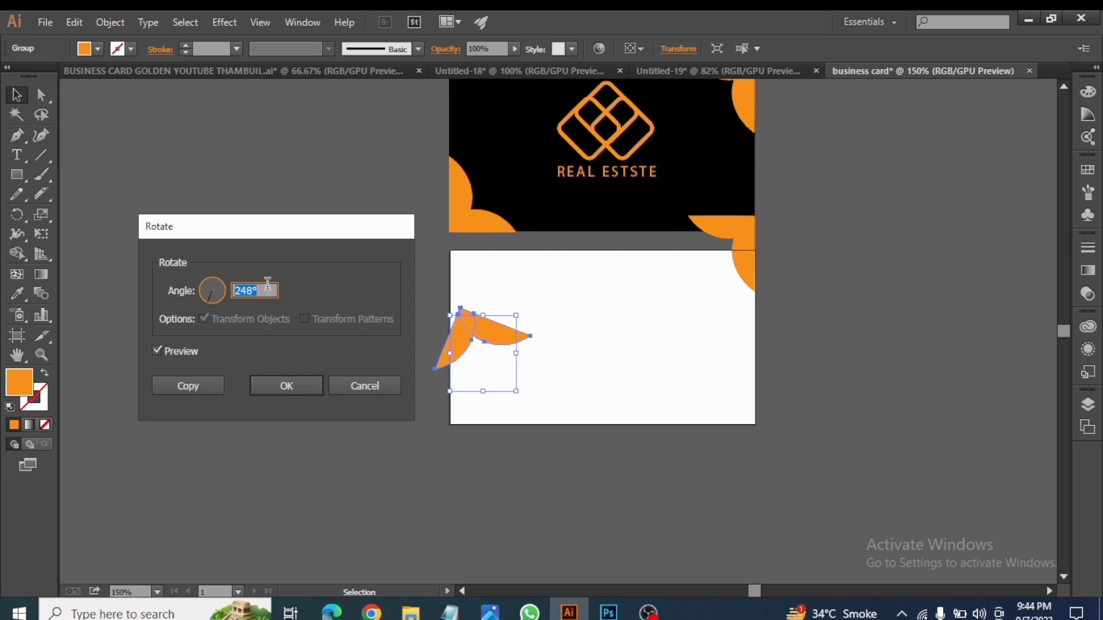
pyautogui.scroll(12, 268, 285)
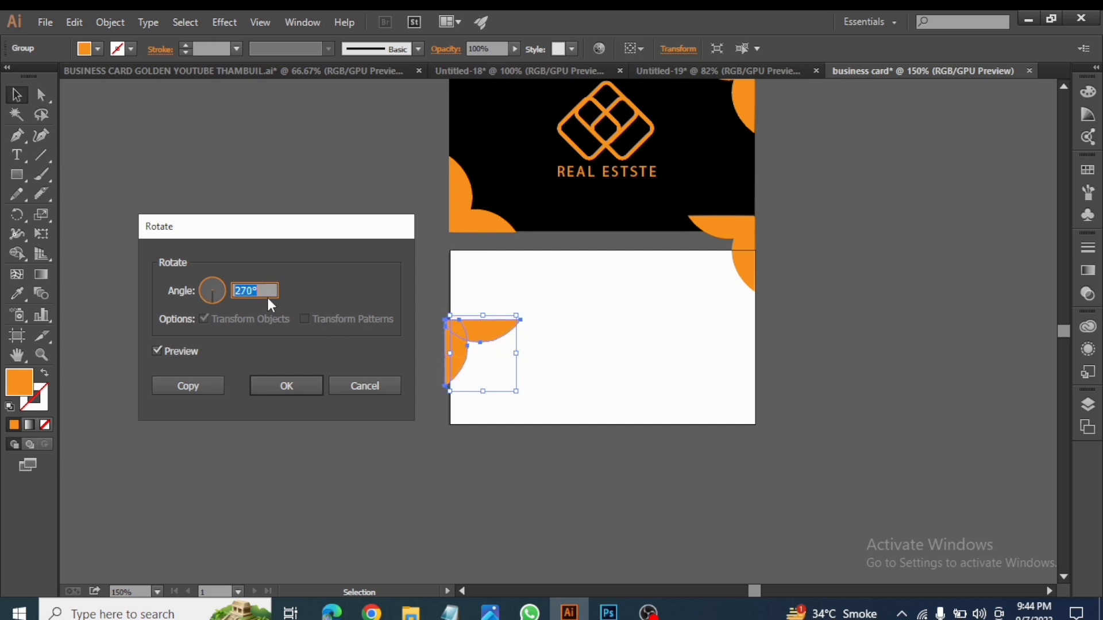
pyautogui.click(312, 385)
# - Move the rotated orange shape into the second card's upper-left corner, flush with the artboard edges
pyautogui.click(440, 423)
pyautogui.moveTo(476, 333); pyautogui.dragTo(479, 278)
pyautogui.click(291, 320)
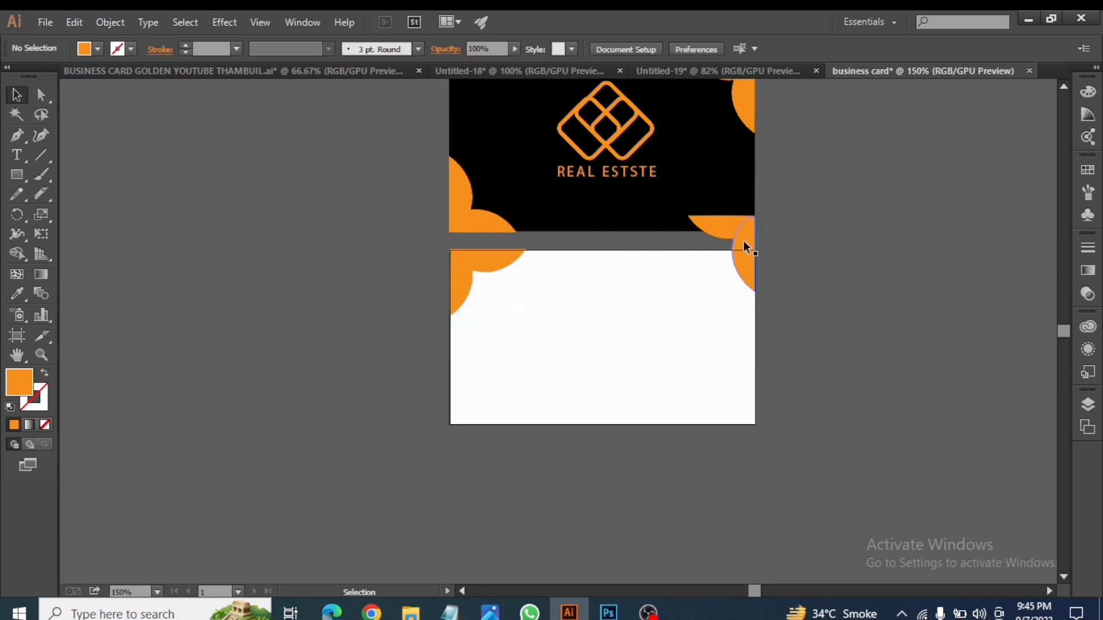
# - Move the other orange shape to the second card's lower-right corner, rotate it 270° and align it with the artboard edges
pyautogui.moveTo(743, 244); pyautogui.dragTo(746, 378)
pyautogui.rightClick(741, 368)
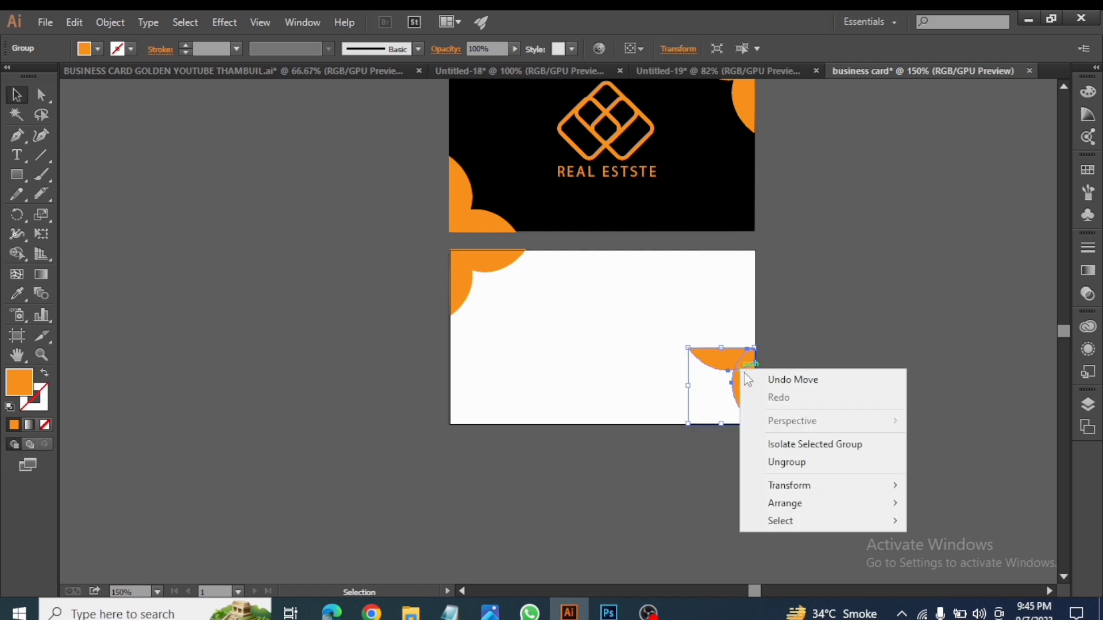
pyautogui.moveTo(800, 484)
pyautogui.click(630, 389)
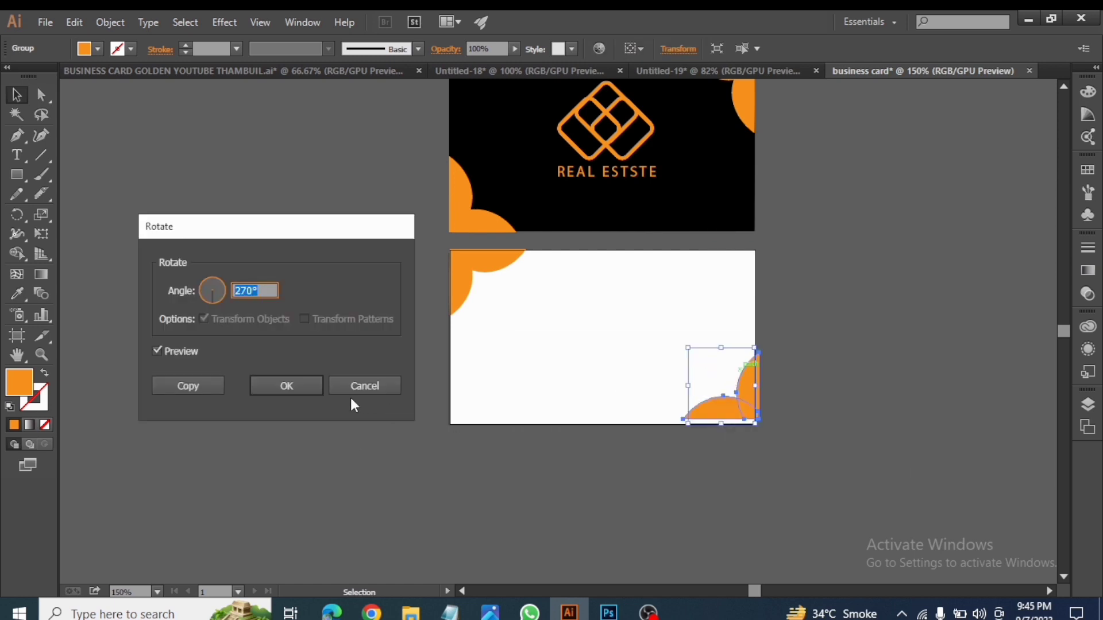
pyautogui.click(287, 386)
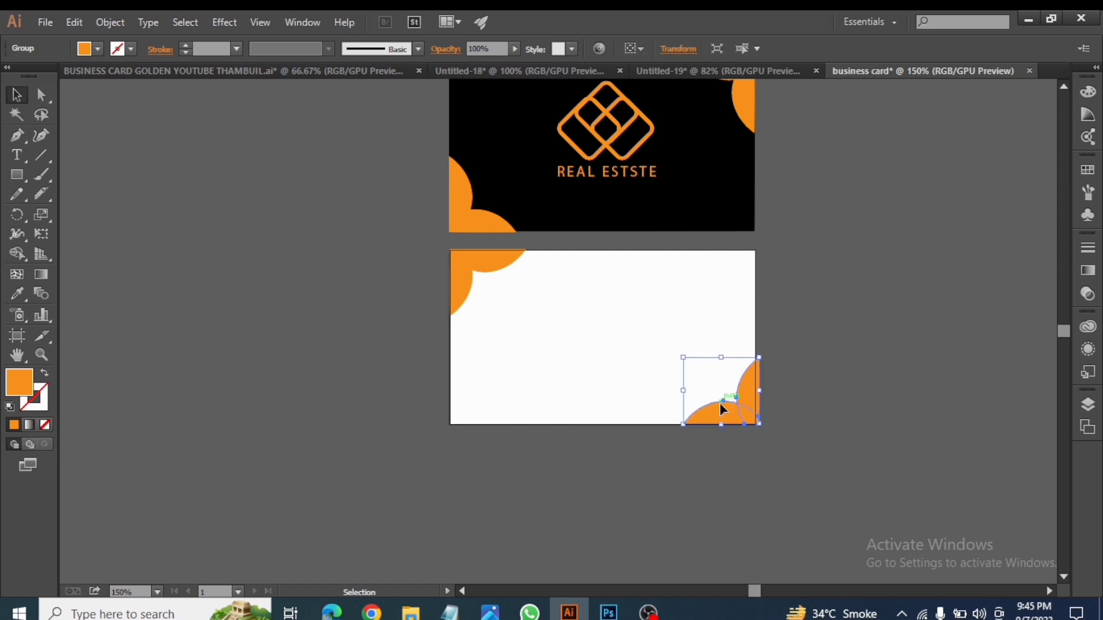
pyautogui.click(525, 401)
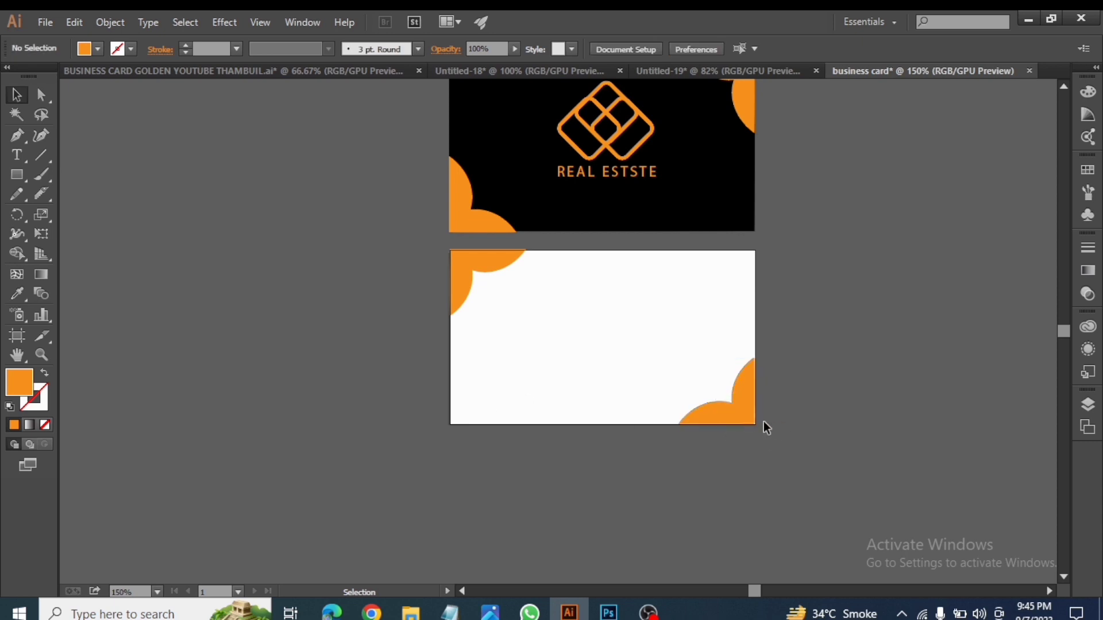
pyautogui.scroll(3, 764, 422)
pyautogui.scroll(-4, 763, 418)
pyautogui.scroll(5, 420, 284)
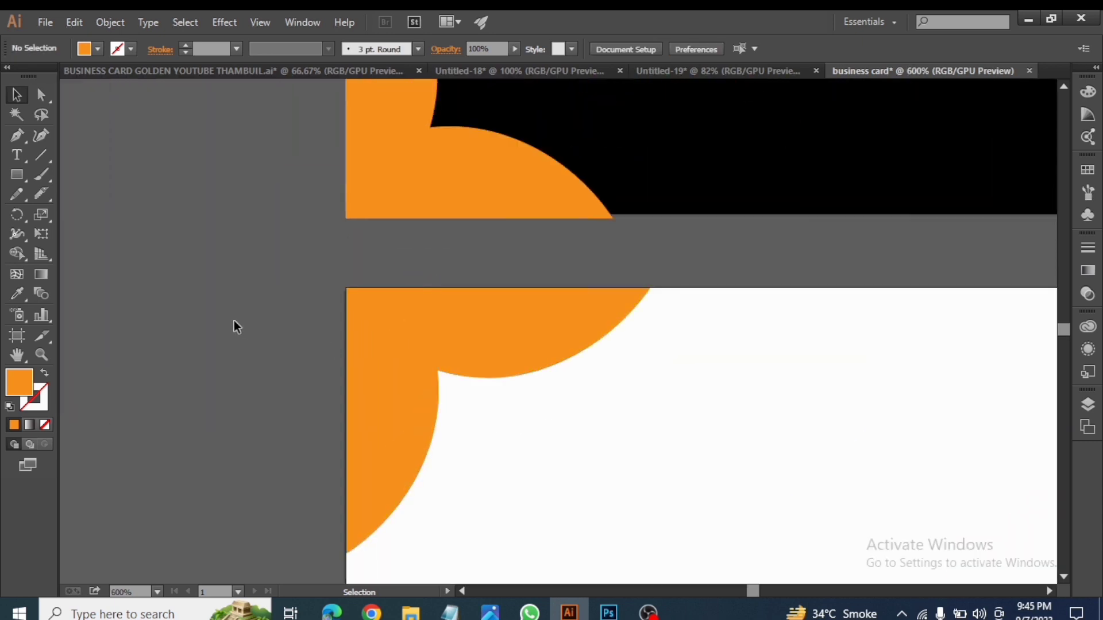
pyautogui.scroll(-4, 505, 333)
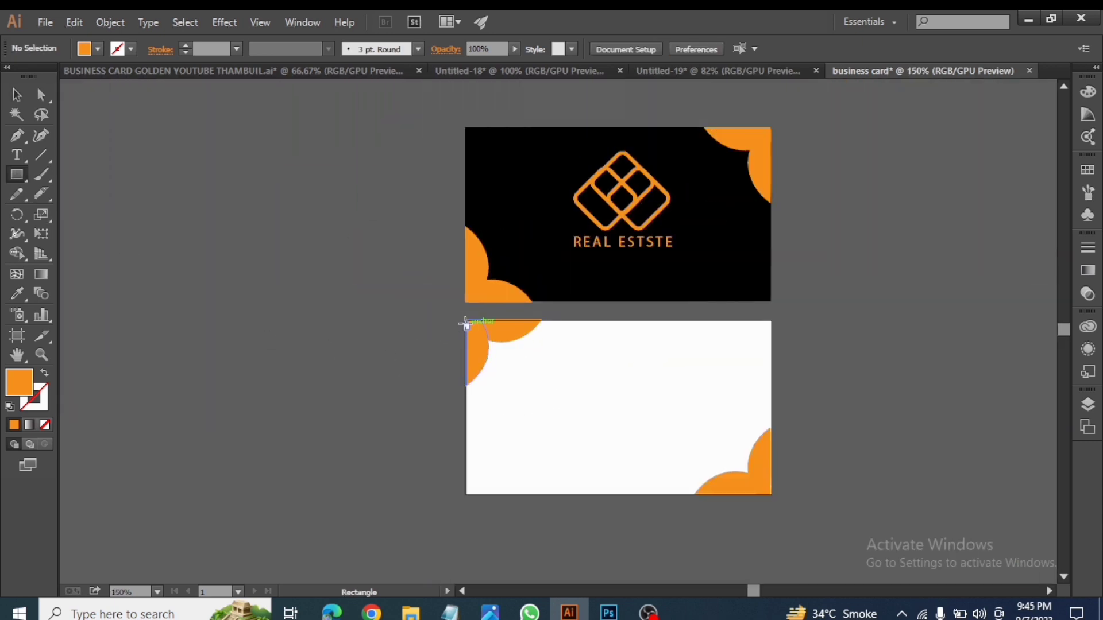
pyautogui.click(533, 253)
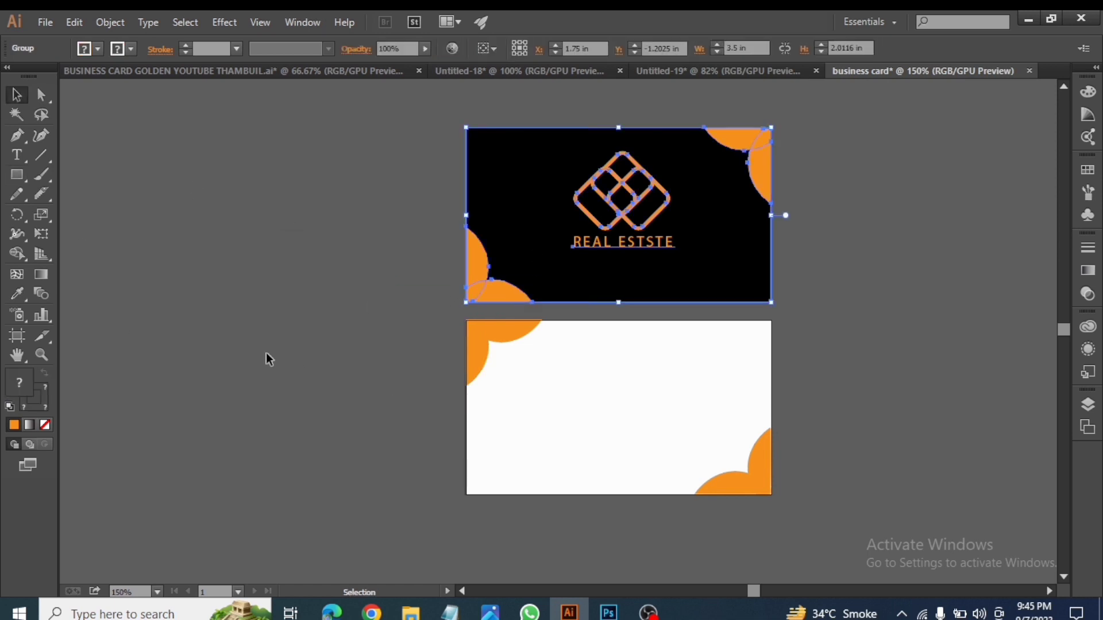
pyautogui.click(267, 353)
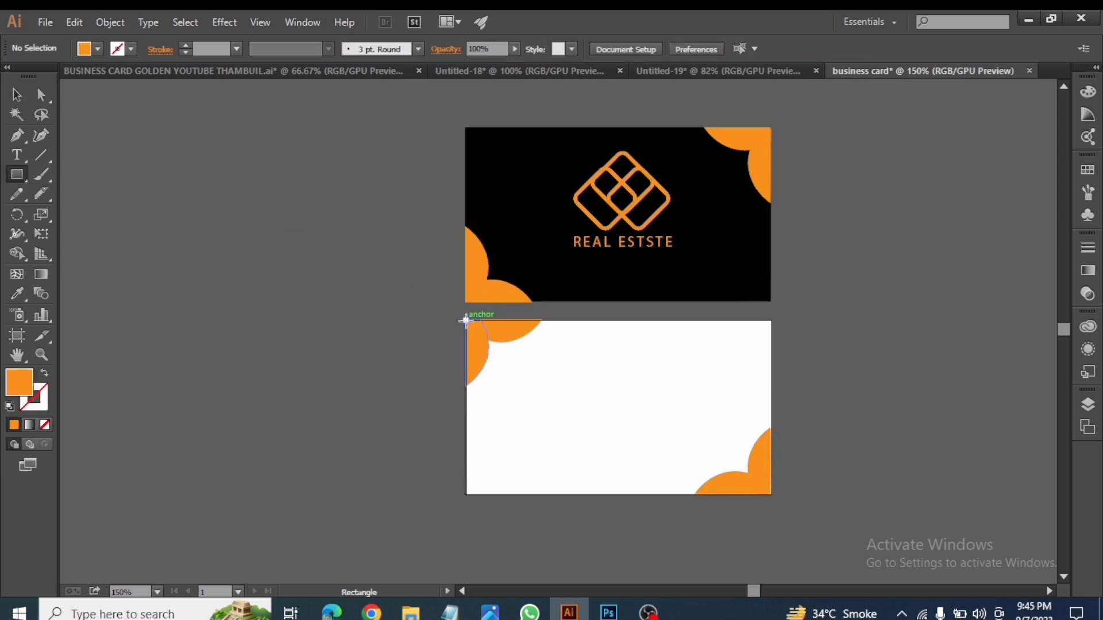
# - Draw a rectangle about 3.55 × 2 in covering the second artboard and fill it with black
pyautogui.moveTo(467, 320)
pyautogui.mouseDown()
pyautogui.moveTo(561, 414)
pyautogui.moveTo(652, 463)
pyautogui.moveTo(774, 496)
pyautogui.mouseUp()
pyautogui.click(99, 49)
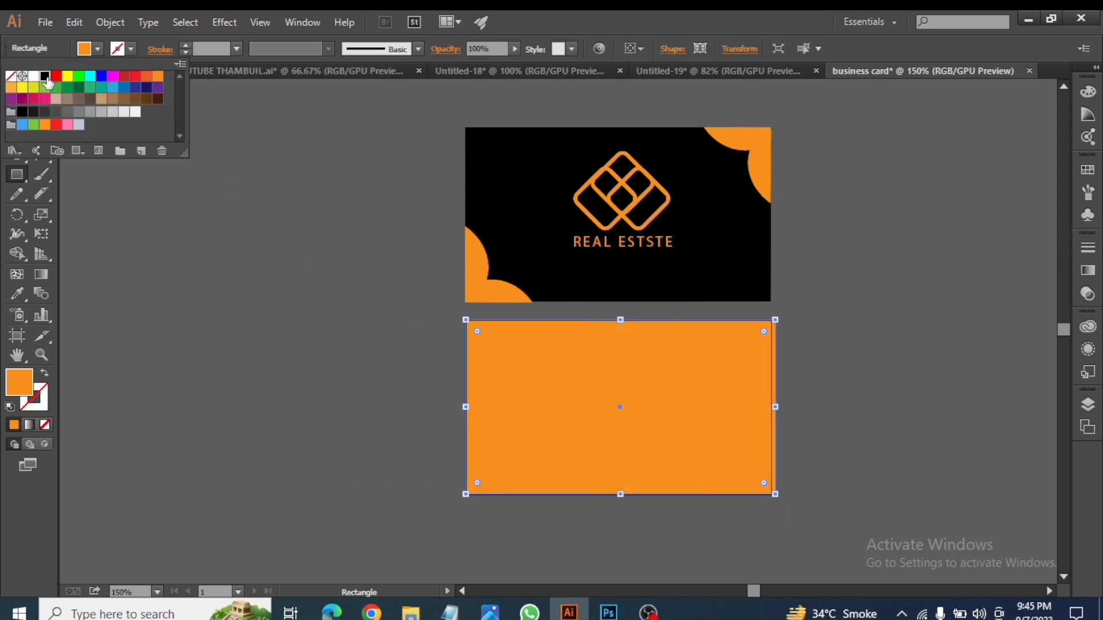
pyautogui.click(44, 77)
pyautogui.click(16, 95)
# - Send the black rectangle behind the second card's orange corner shapes
pyautogui.rightClick(568, 383)
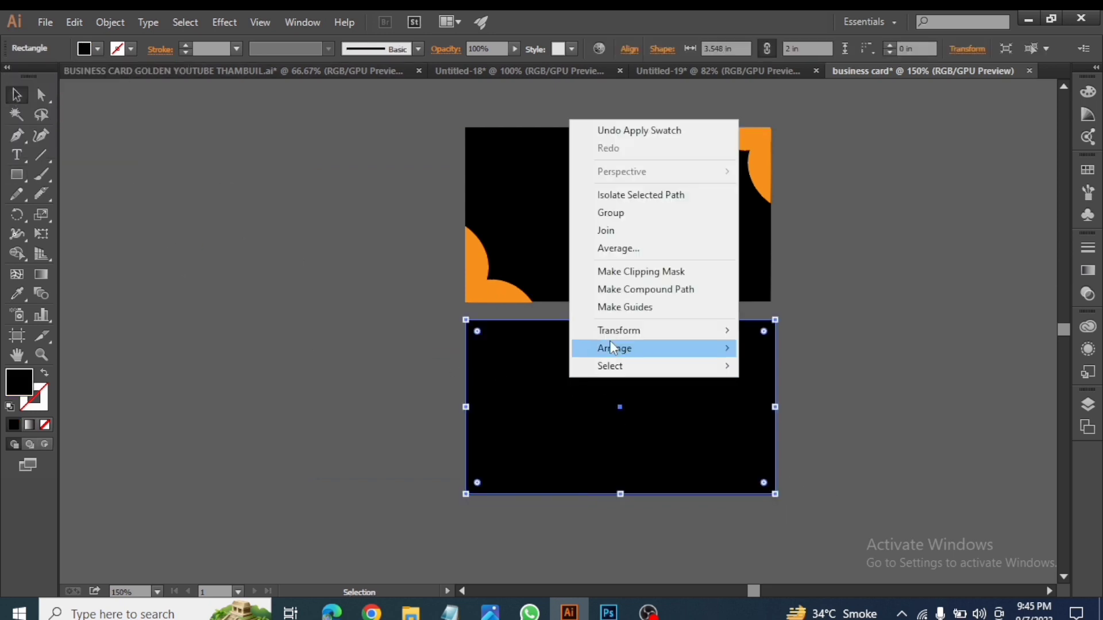
pyautogui.moveTo(615, 348)
pyautogui.click(787, 398)
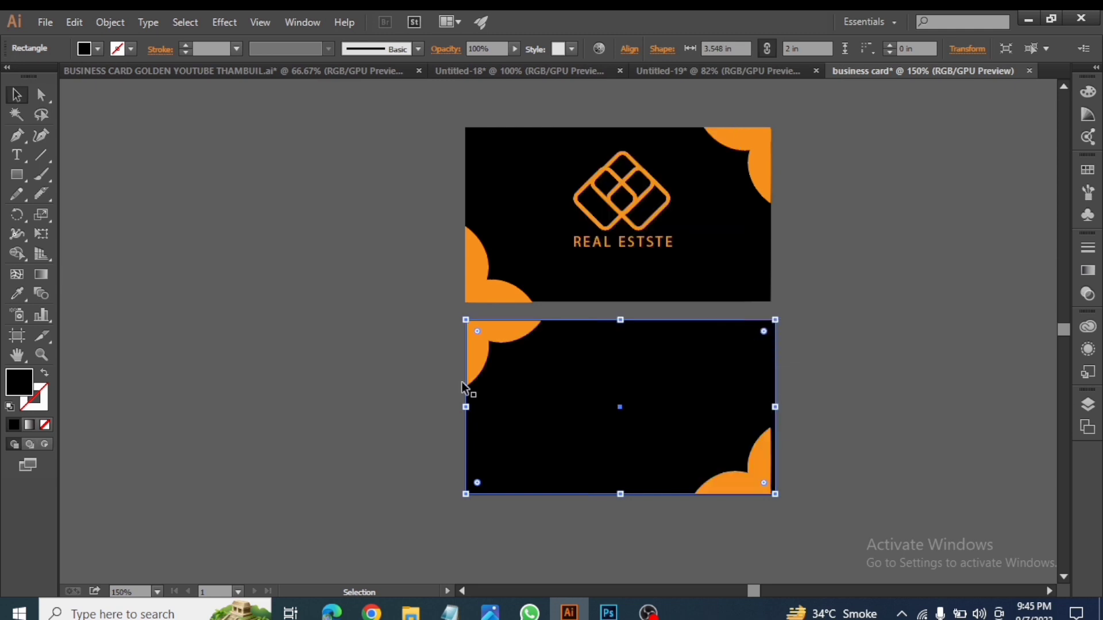
# - Nudge the second card's lower-right corner shape outward toward the black rectangle's right edge
pyautogui.click(460, 385)
pyautogui.click(758, 480)
pyautogui.press('Right')
pyautogui.press('Right')
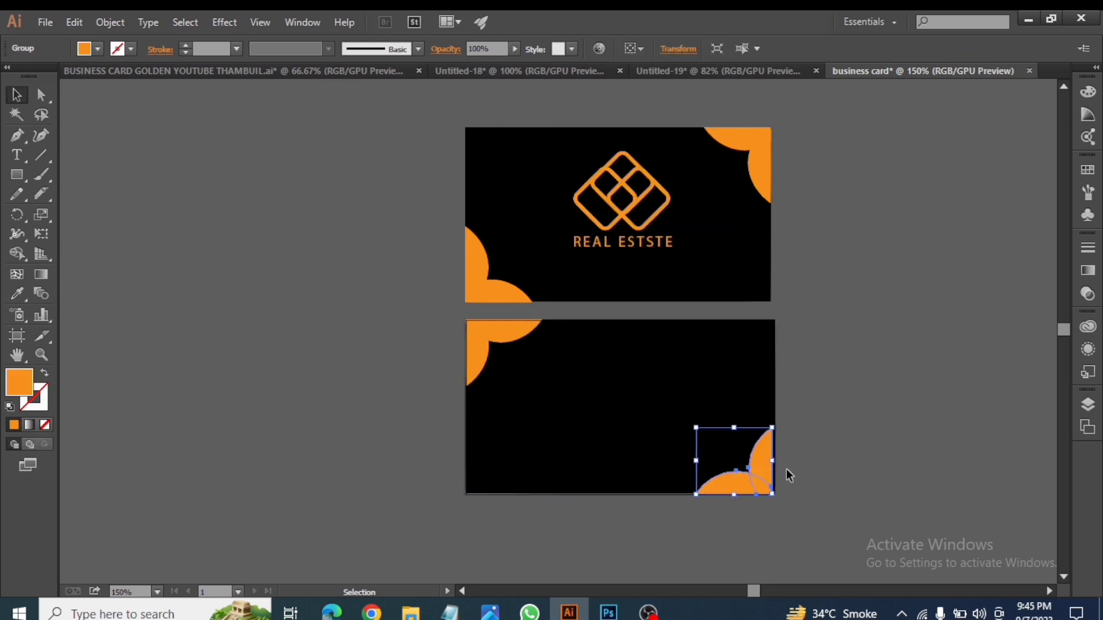
pyautogui.click(16, 115)
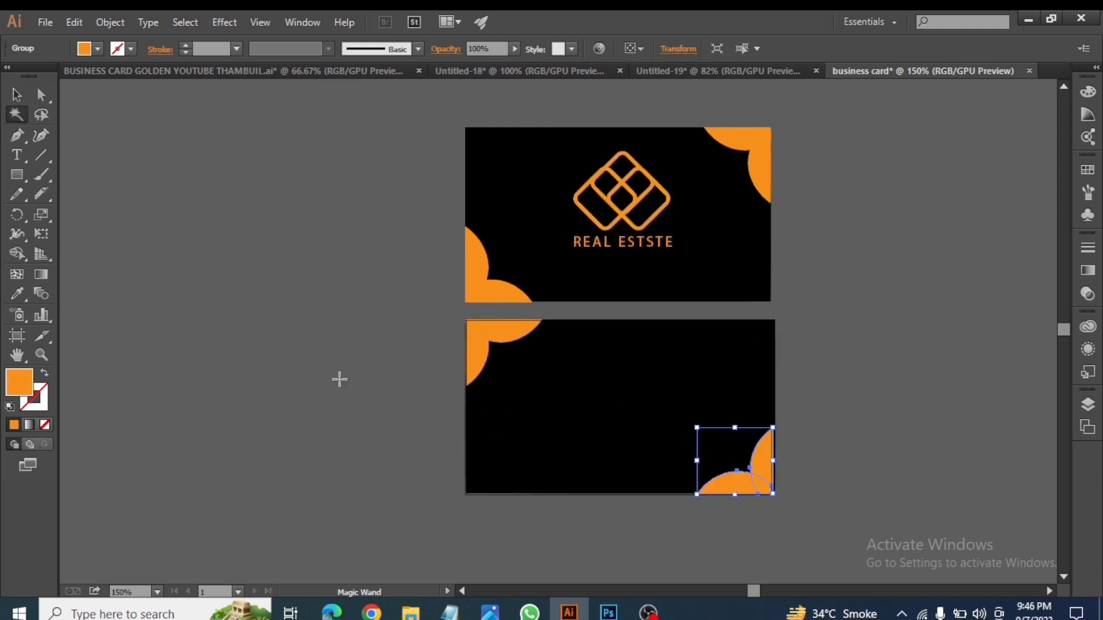
pyautogui.click(775, 421)
pyautogui.click(16, 94)
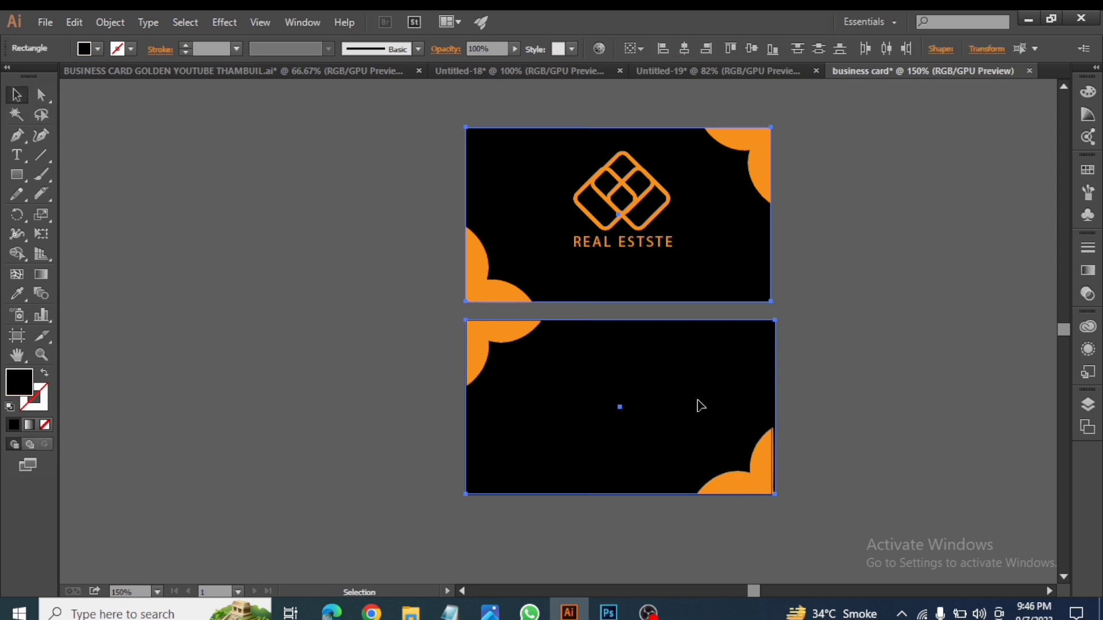
pyautogui.click(283, 450)
# - Narrow the second card's black rectangle to the artboard width and realign the lower-right corner shape with its edge
pyautogui.click(628, 413)
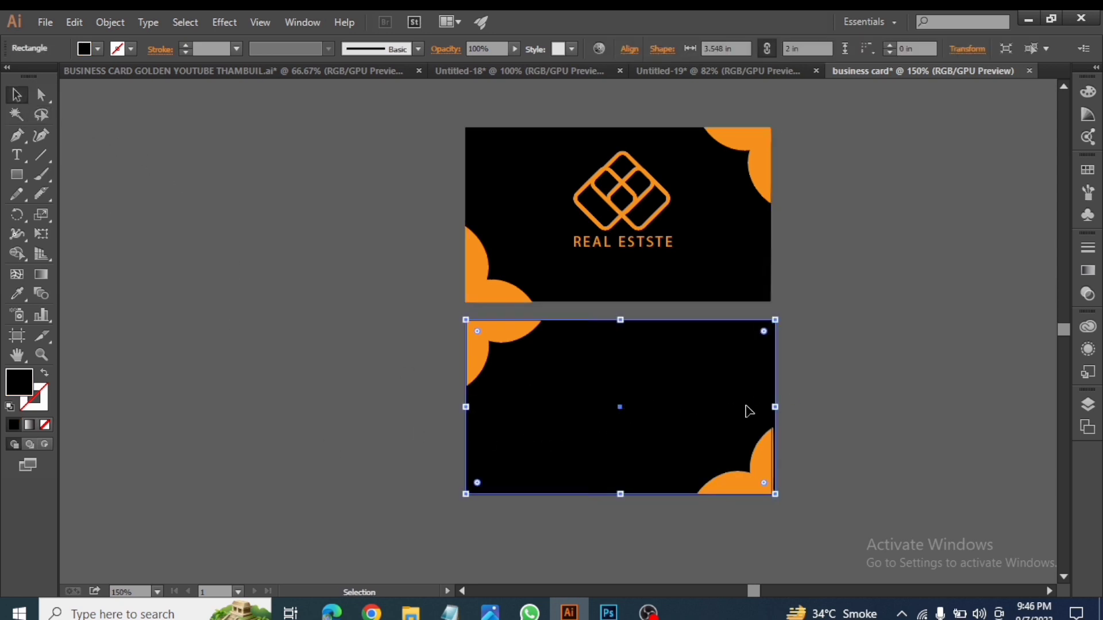
pyautogui.click(853, 417)
pyautogui.click(763, 468)
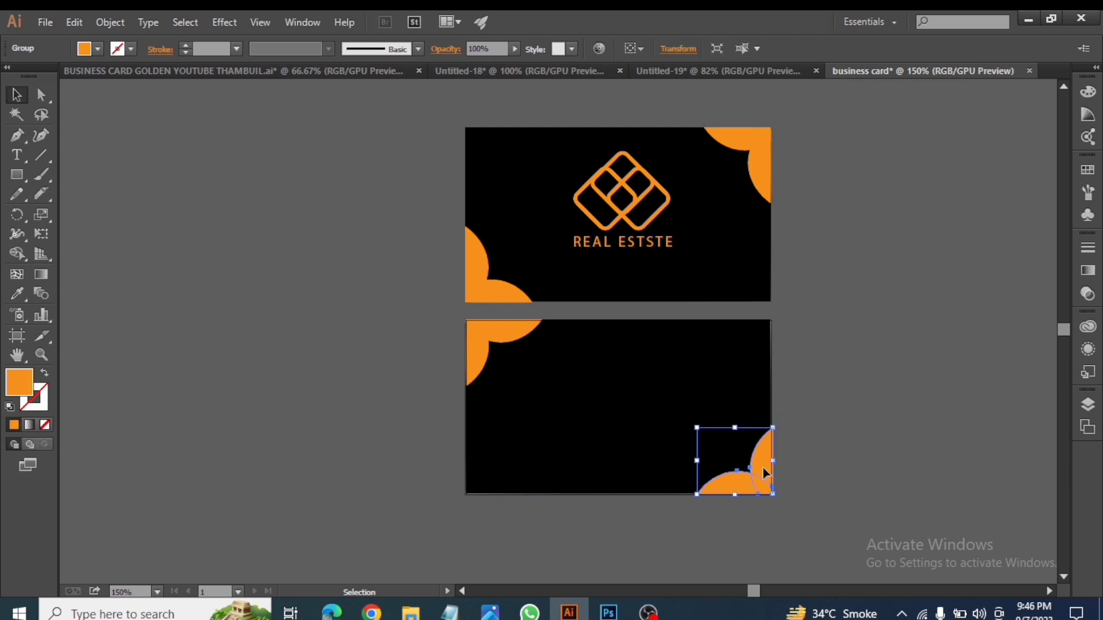
pyautogui.click(880, 407)
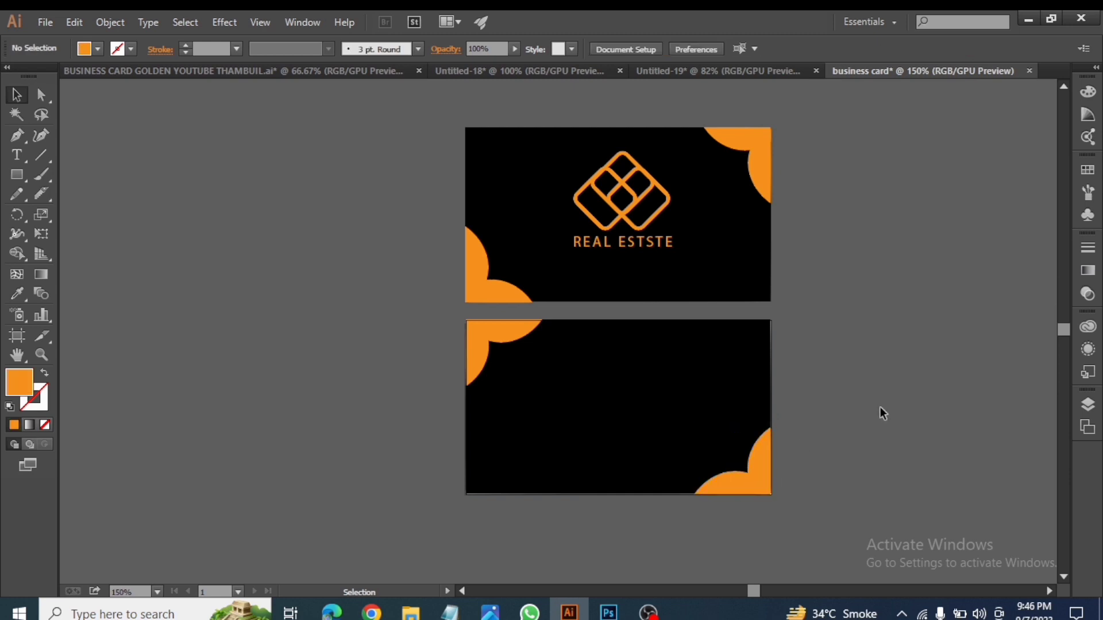
# - Draw a small orange bar with fully rounded ends beside the cards and duplicate it downward into a stack of three
pyautogui.moveTo(16, 174); pyautogui.dragTo(70, 173)
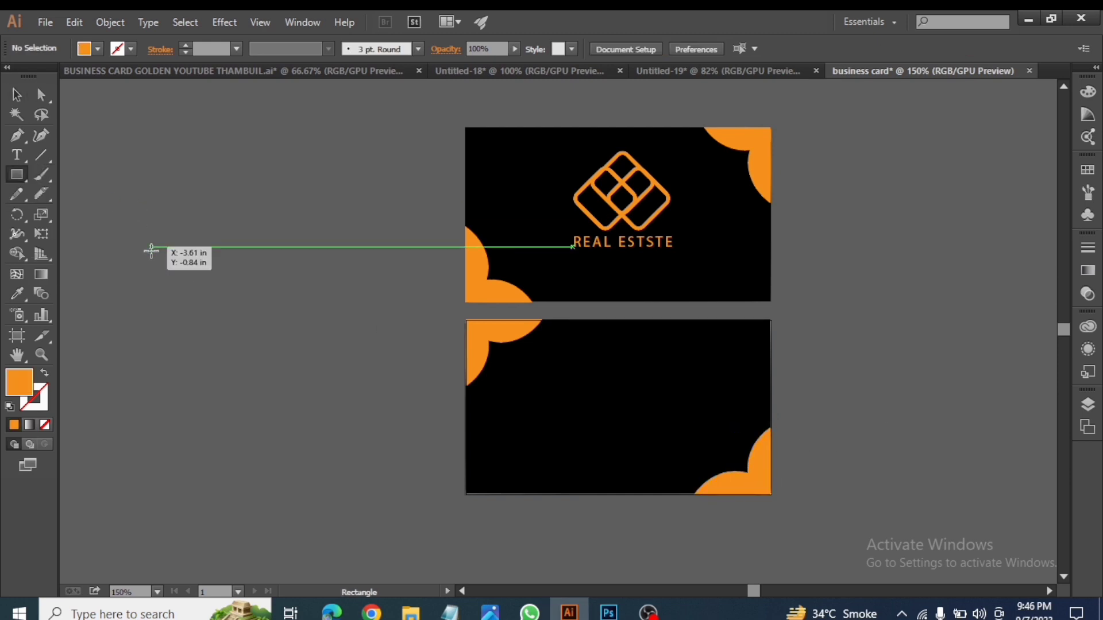
pyautogui.moveTo(144, 248); pyautogui.dragTo(179, 293)
pyautogui.click(15, 95)
pyautogui.click(115, 207)
pyautogui.moveTo(179, 293); pyautogui.dragTo(179, 328)
# - Cut all three rounded bars vertically near their left ends with the Knife tool
pyautogui.moveTo(121, 226); pyautogui.dragTo(198, 326)
pyautogui.click(41, 194)
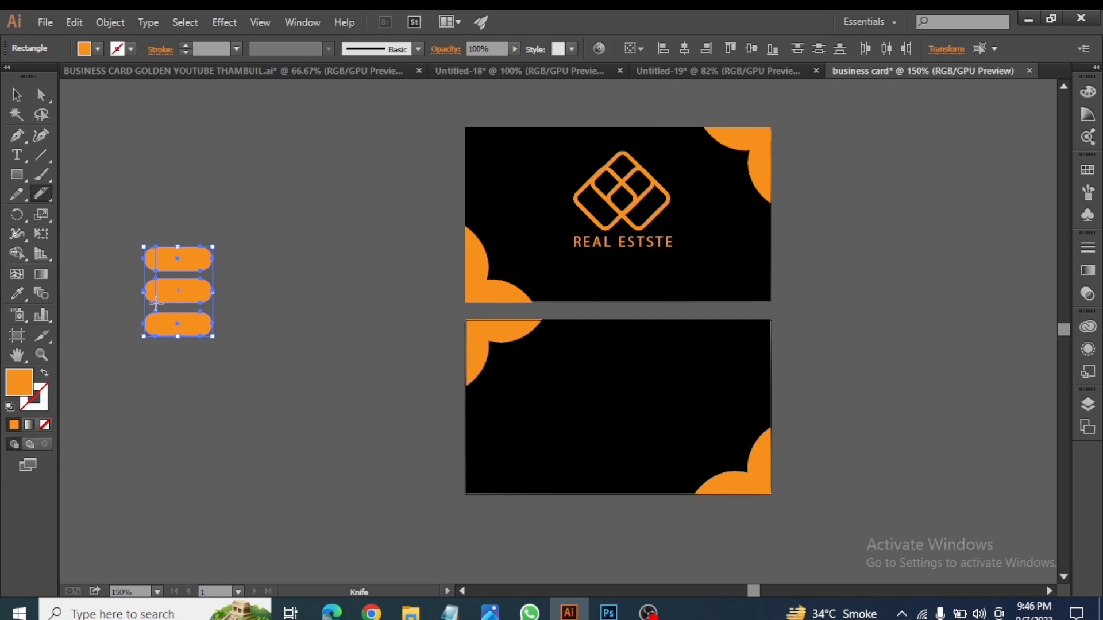
pyautogui.click(109, 241)
# - Delete the cut-off left ends of the three bars to leave them flat on that side
pyautogui.click(148, 297)
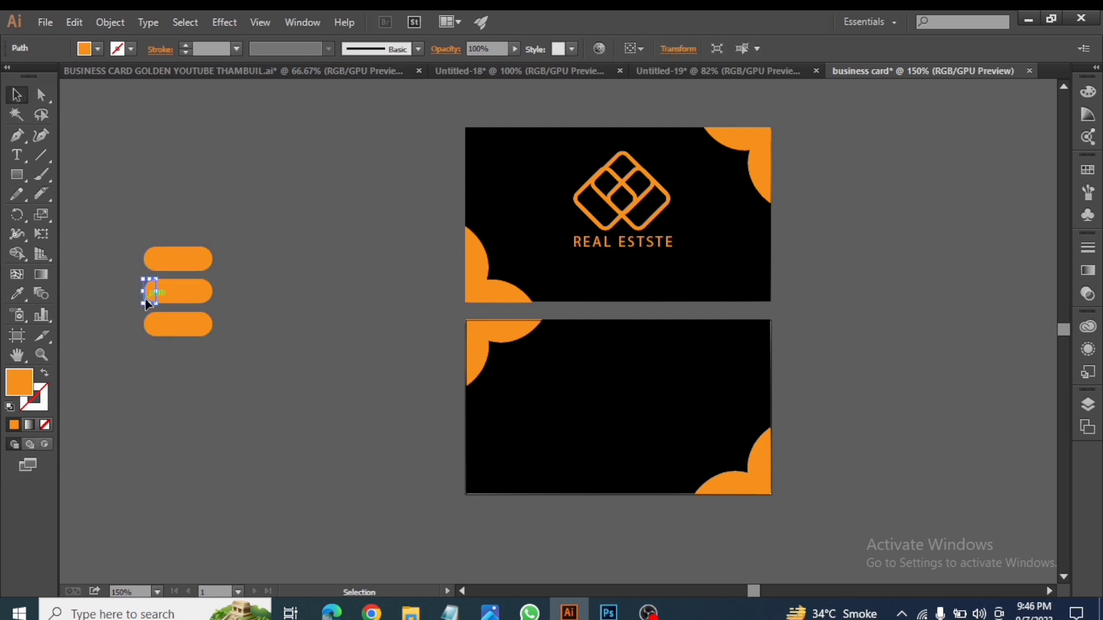
pyautogui.press('Delete')
pyautogui.click(155, 325)
pyautogui.press('Delete')
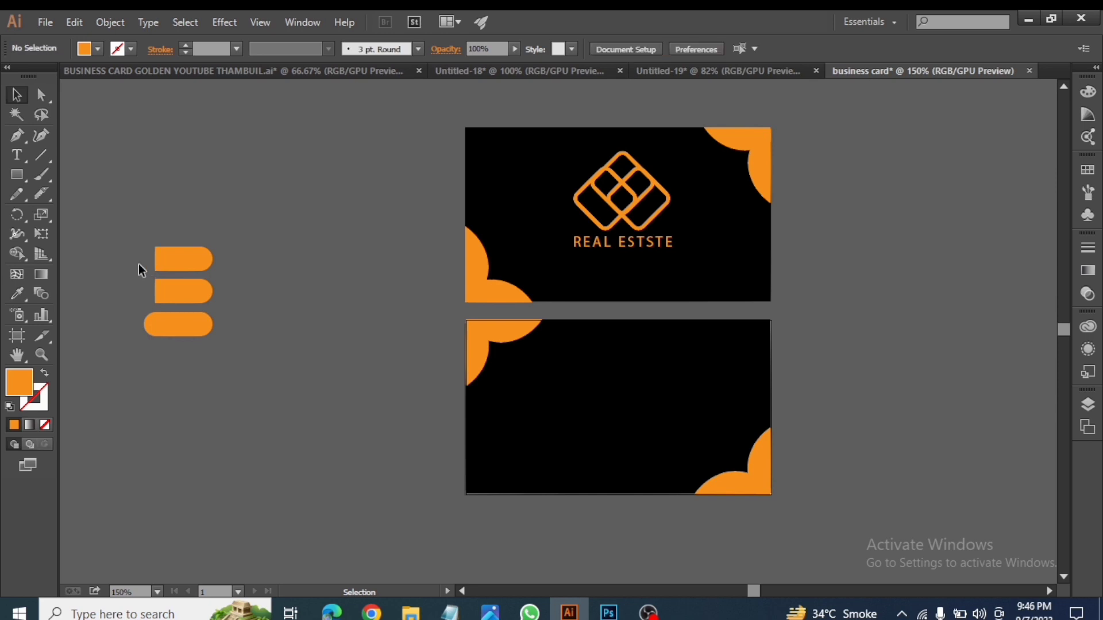
pyautogui.click(150, 330)
pyautogui.press('Delete')
# - Try placing the three bars, scaled down, in the lower-left area of the second card
pyautogui.moveTo(226, 354); pyautogui.dragTo(144, 235)
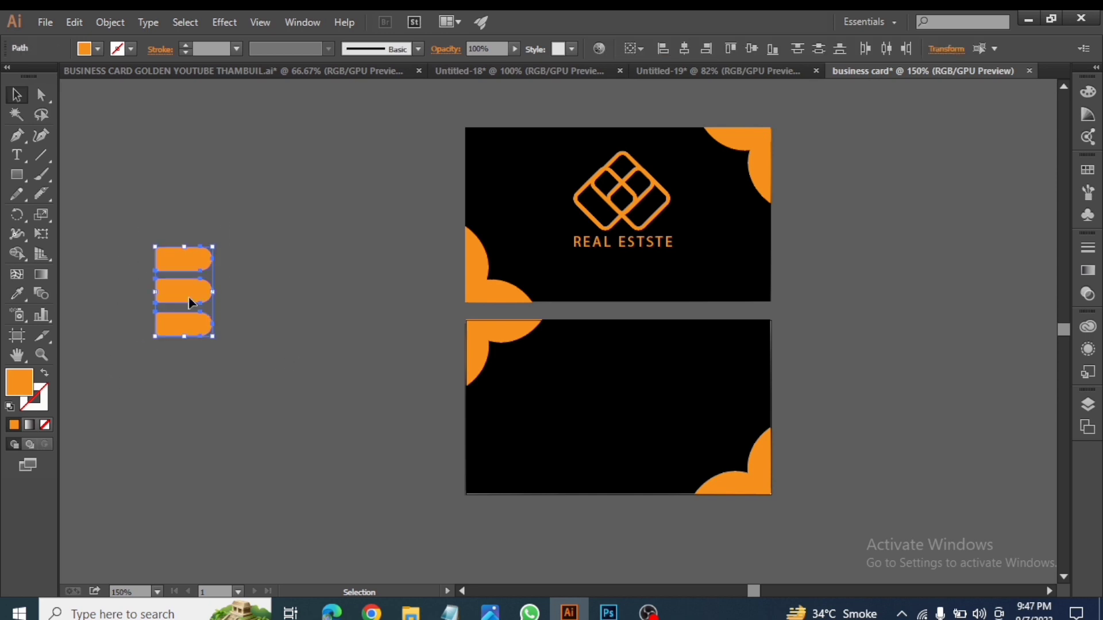
pyautogui.moveTo(213, 304); pyautogui.dragTo(515, 477)
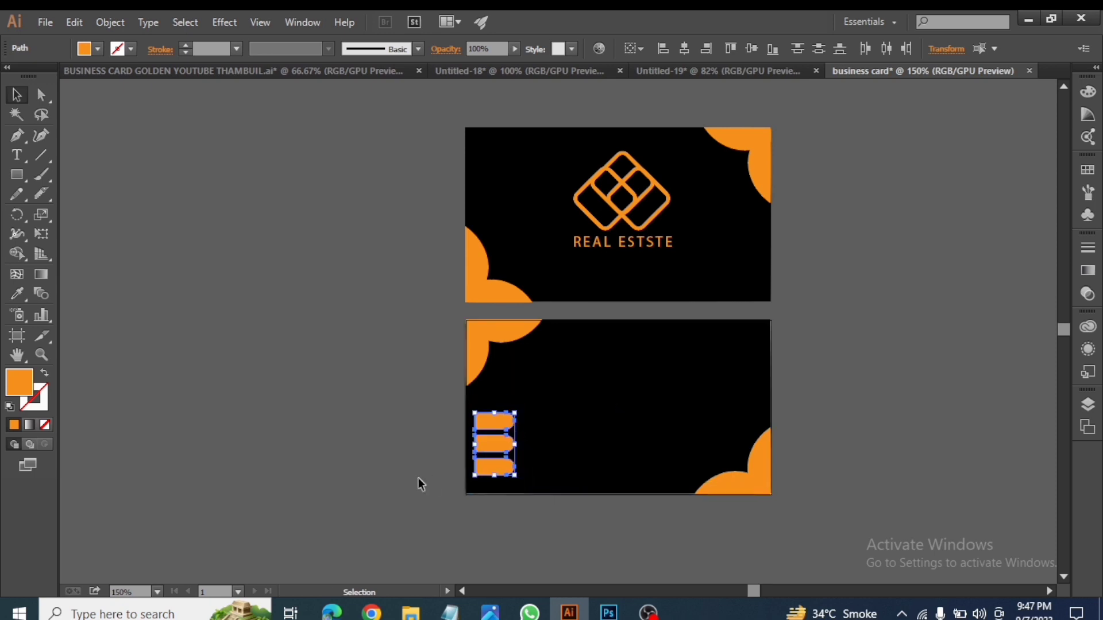
pyautogui.click(418, 478)
# - Try to reposition the bars individually, moving the upper two off the second card
pyautogui.click(488, 448)
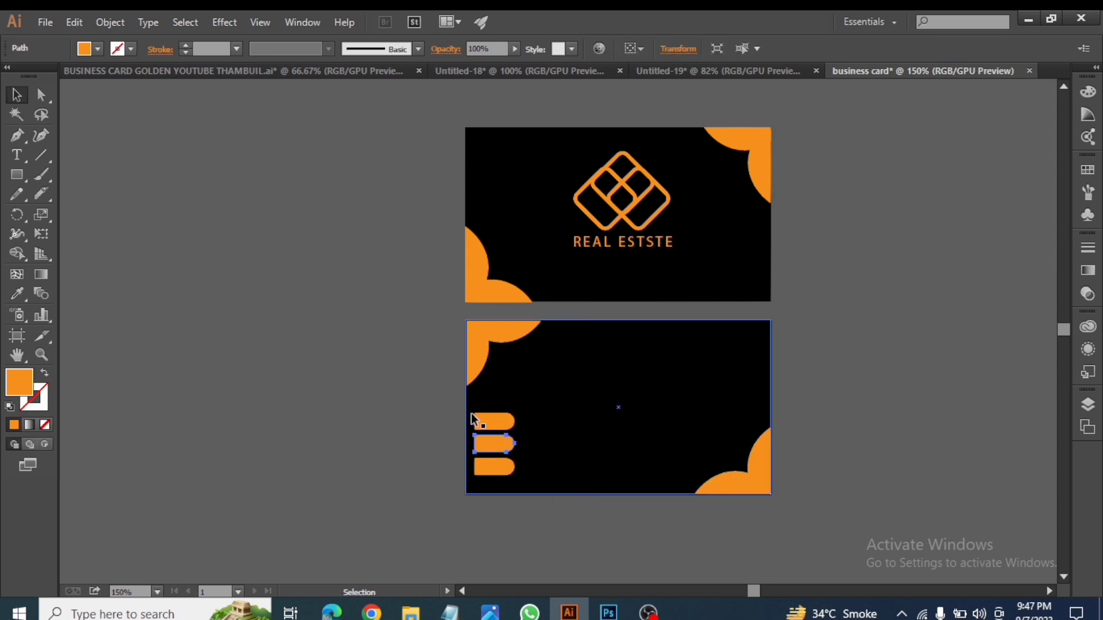
pyautogui.keyDown('shift'); pyautogui.click(487, 423); pyautogui.keyUp('shift')
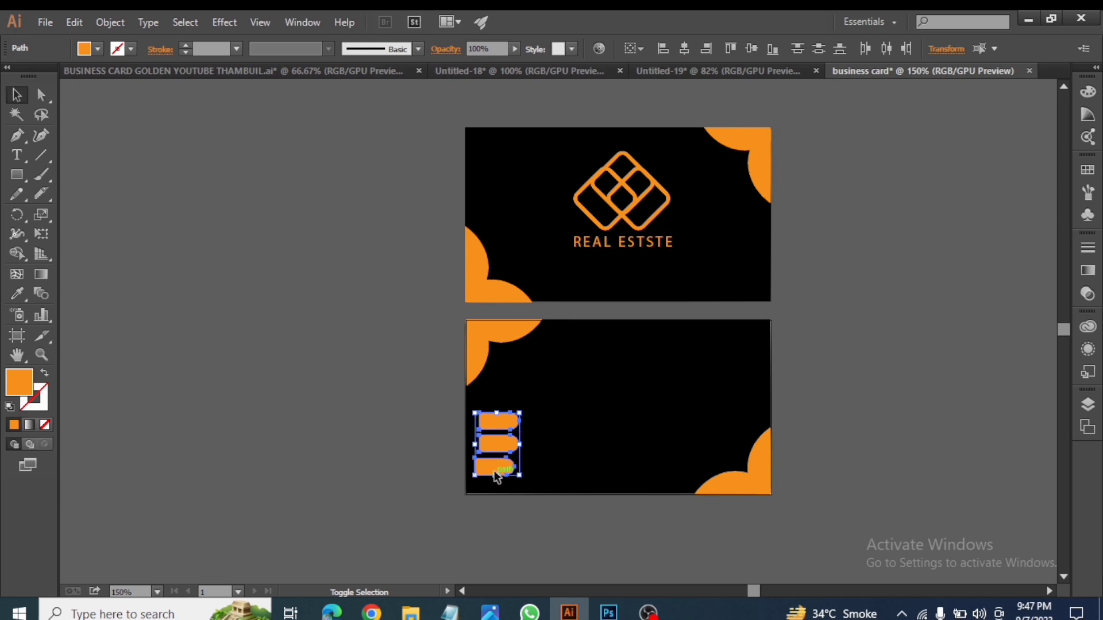
pyautogui.click(493, 455)
pyautogui.moveTo(498, 423); pyautogui.dragTo(375, 416)
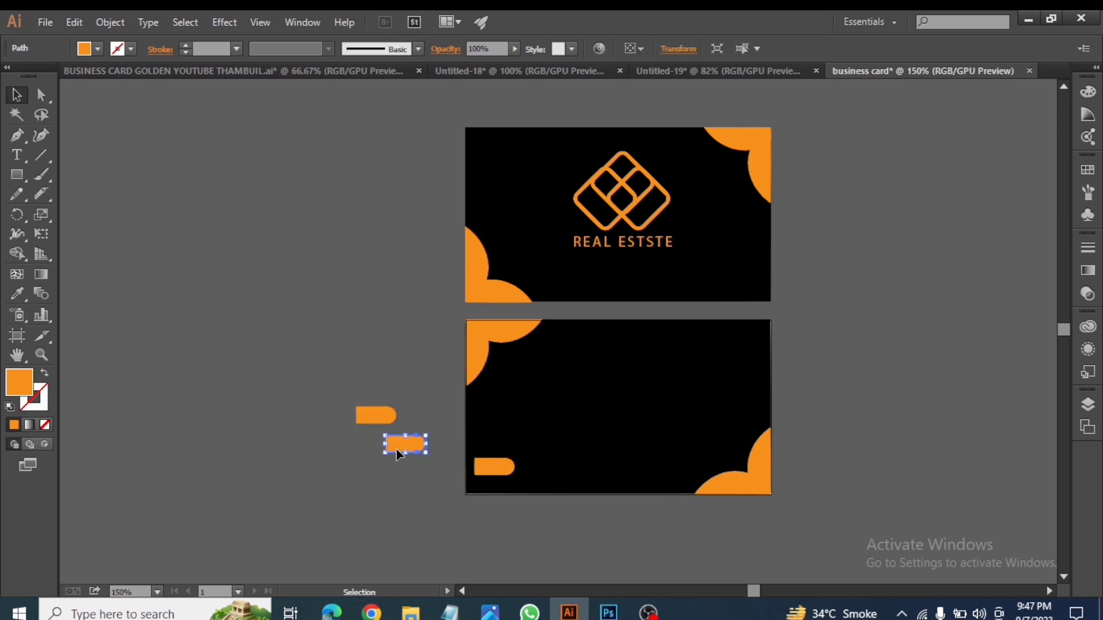
pyautogui.moveTo(497, 476); pyautogui.dragTo(381, 437)
# - Place the three bars flush against the second card's left edge below the corner shape and group them
pyautogui.click(427, 477)
pyautogui.click(371, 470)
pyautogui.click(380, 463)
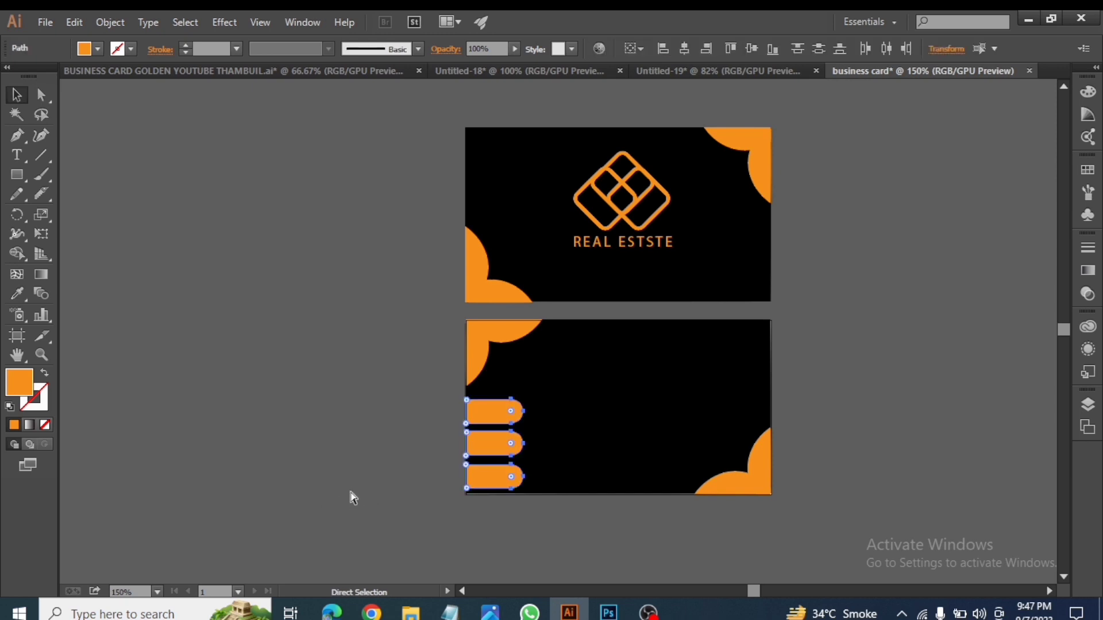
pyautogui.hotkey('ctrl', 'g')
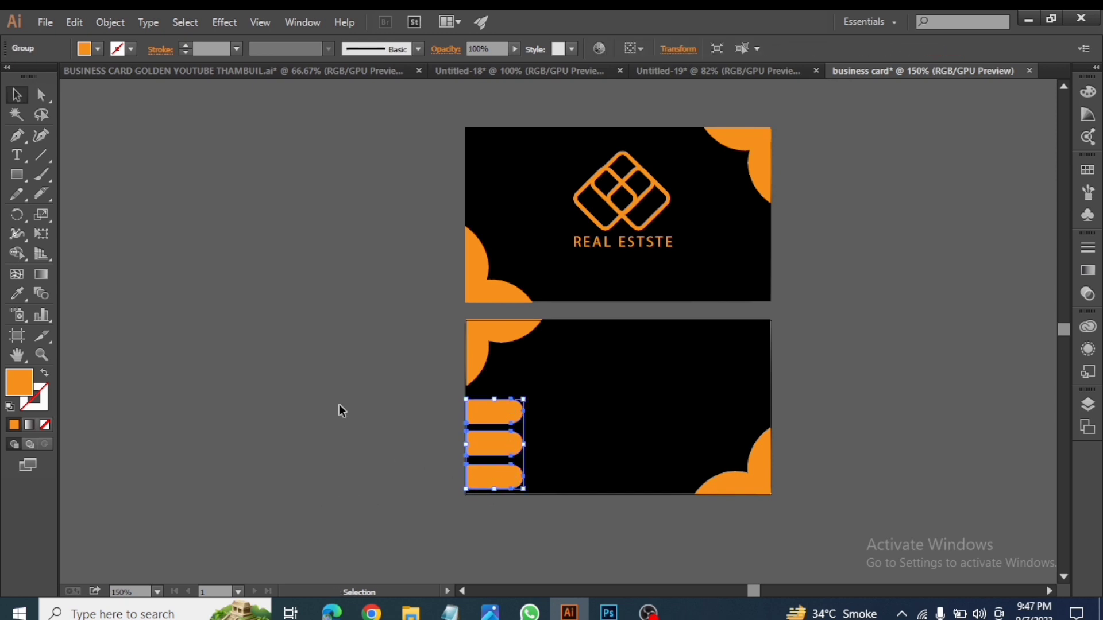
# - Scale down the group of three bars and keep it against the second card's left edge
pyautogui.keyDown('shift'); pyautogui.click(520, 485); pyautogui.keyUp('shift')
pyautogui.click(510, 478)
pyautogui.moveTo(524, 490); pyautogui.dragTo(496, 448)
pyautogui.click(426, 468)
pyautogui.click(345, 467)
pyautogui.click(481, 454)
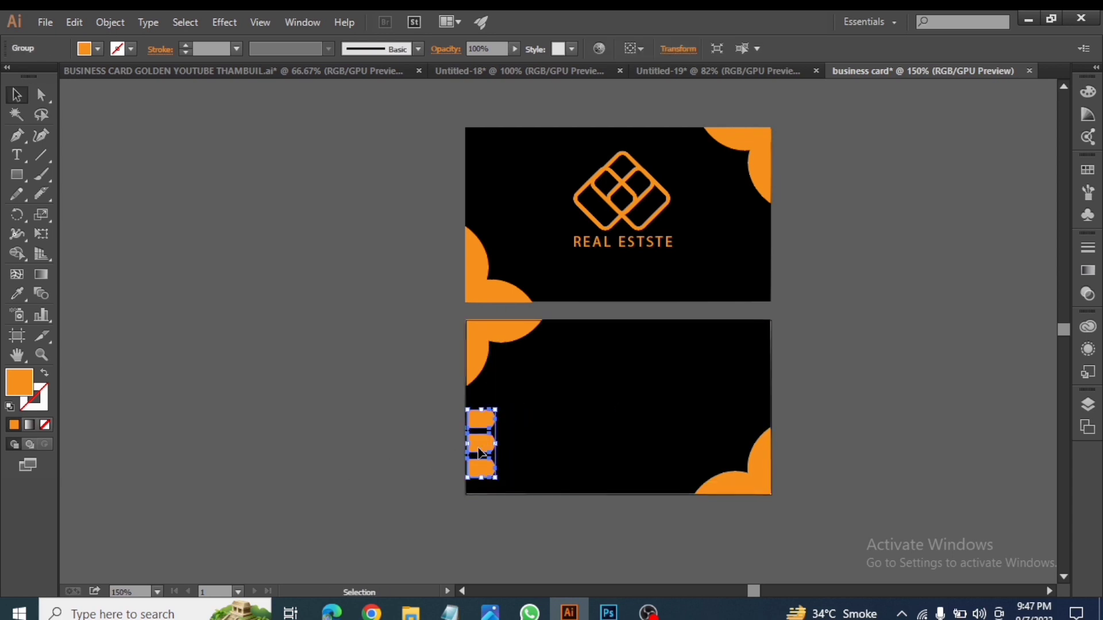
# - Draw an orange rounded bar outside the artboards, place it in the second card's upper-right area and group the card's artwork
pyautogui.click(344, 409)
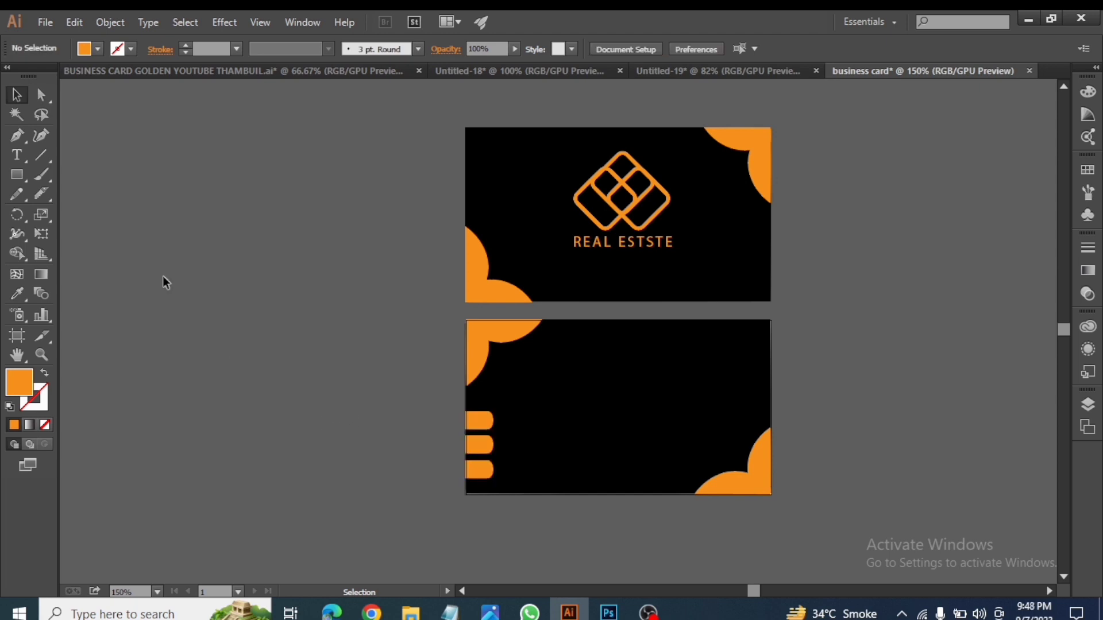
pyautogui.moveTo(16, 177); pyautogui.dragTo(95, 173)
pyautogui.moveTo(141, 187); pyautogui.dragTo(163, 205)
pyautogui.click(18, 97)
pyautogui.moveTo(242, 216); pyautogui.dragTo(668, 379)
pyautogui.click(283, 326)
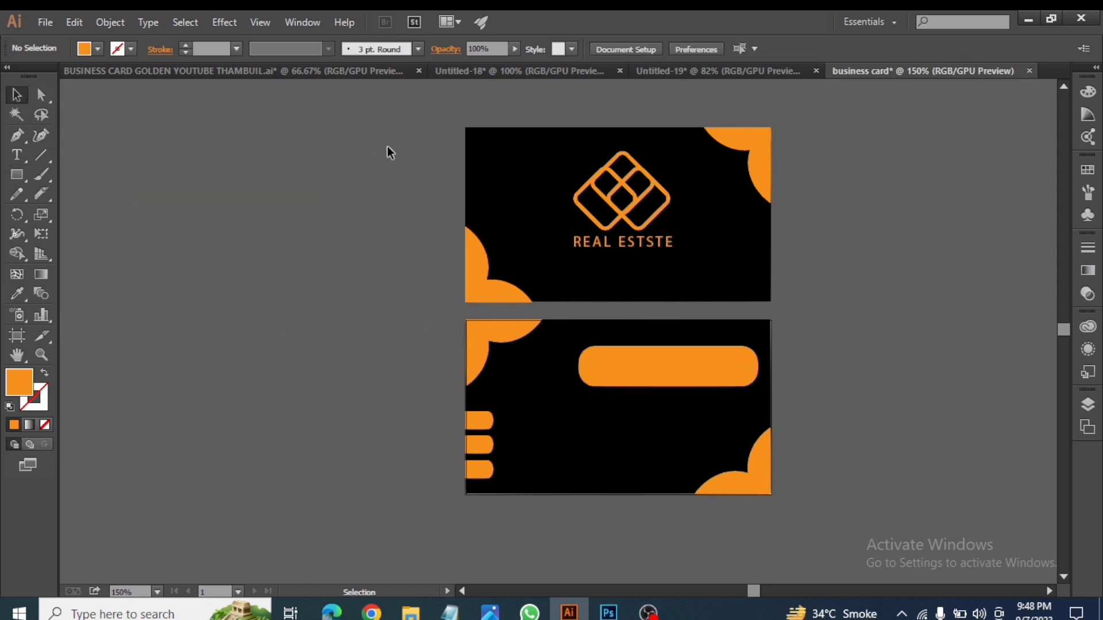
pyautogui.moveTo(786, 504); pyautogui.dragTo(791, 508)
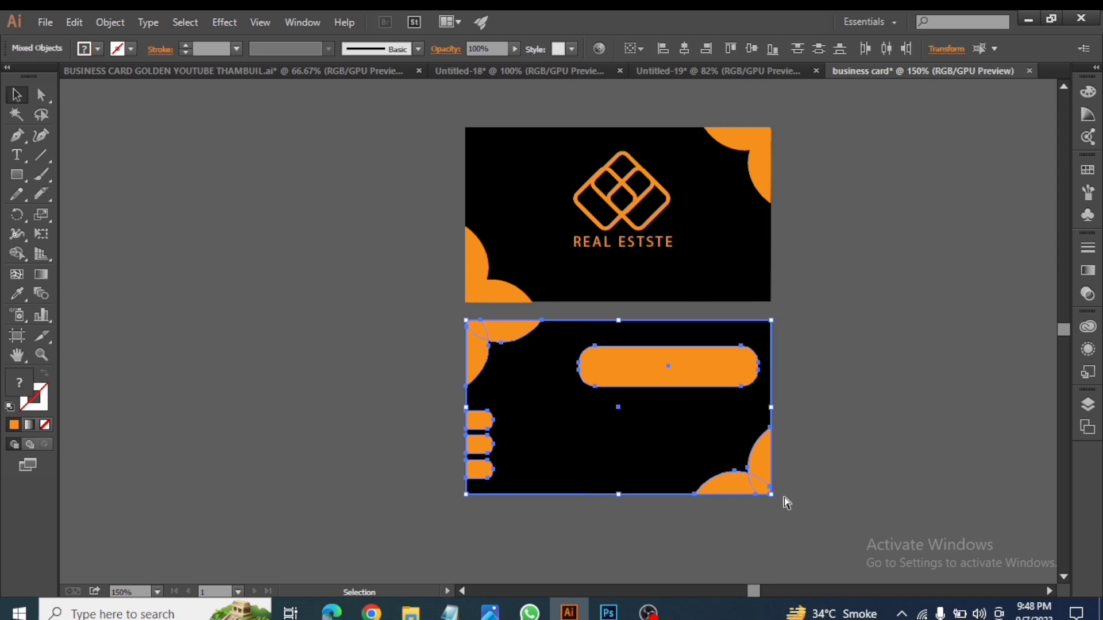
pyautogui.click(184, 376)
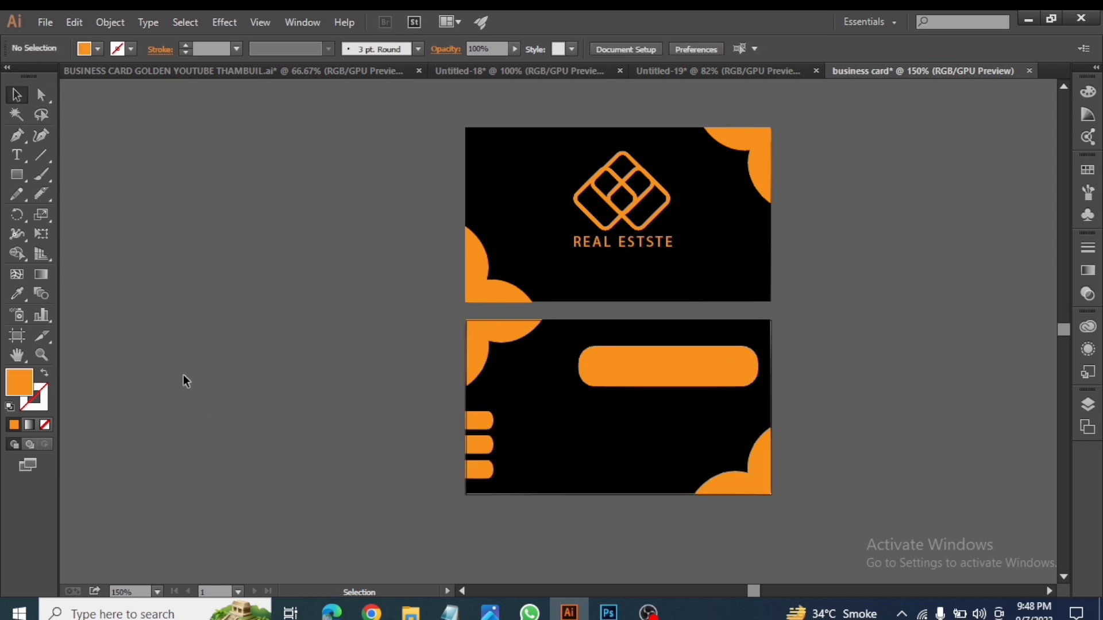
# - Bring the QR code from the Untitled-19 document onto the second card, below the large rounded bar
pyautogui.click(709, 70)
pyautogui.click(939, 71)
pyautogui.moveTo(729, 360); pyautogui.dragTo(724, 408)
pyautogui.hotkey('ctrl', 'shift', 'a')
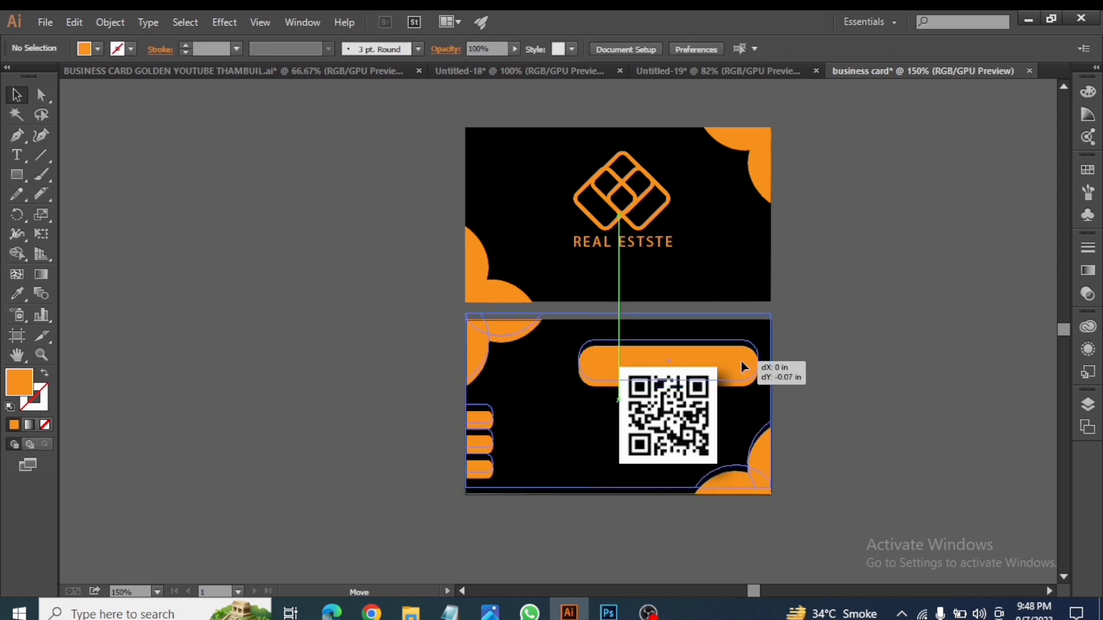
# - Shift the second card's grouped artwork up by 0.07 in and ungroup it
pyautogui.click(741, 368)
pyautogui.rightClick(747, 366)
pyautogui.click(883, 332)
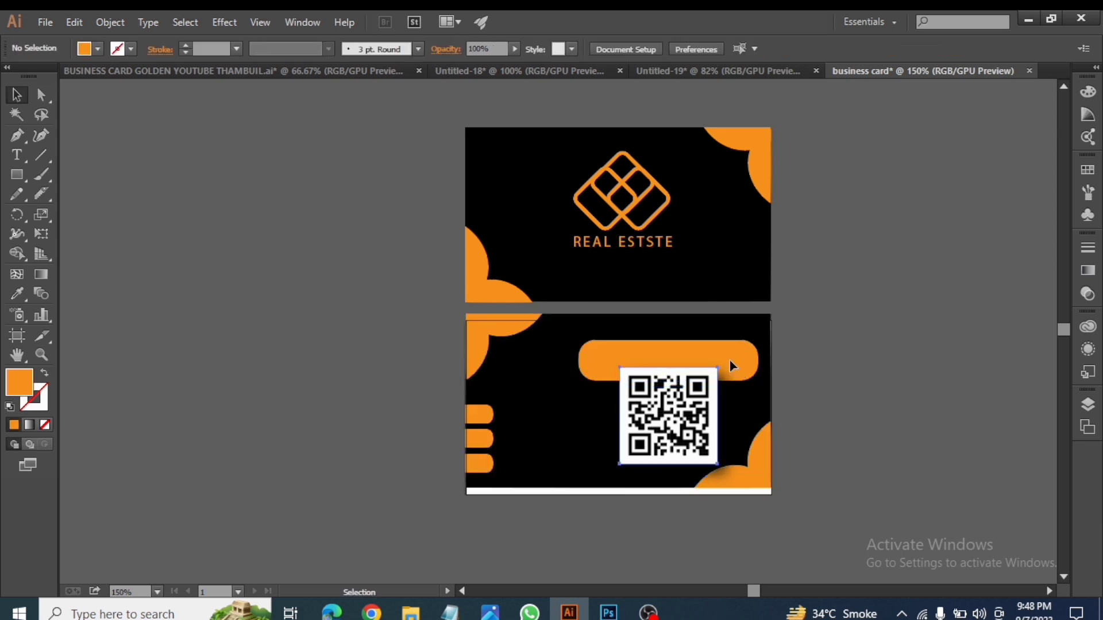
pyautogui.moveTo(729, 360); pyautogui.dragTo(729, 350)
# - Move the QR code slightly down and scale it to roughly a third of its size
pyautogui.moveTo(651, 391); pyautogui.dragTo(651, 418)
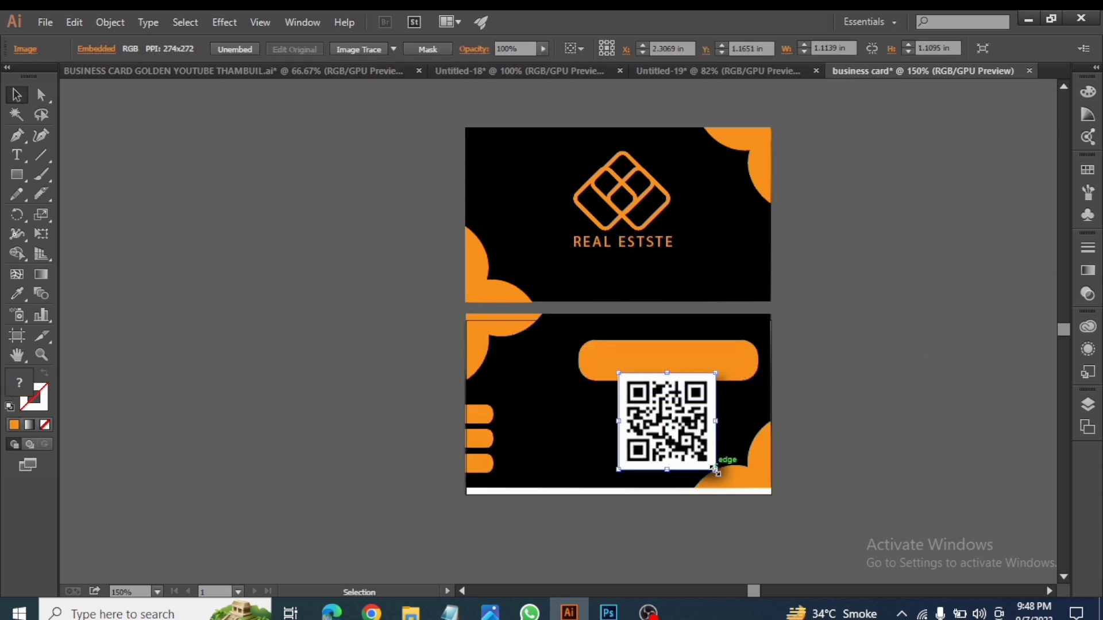
pyautogui.moveTo(715, 470); pyautogui.dragTo(684, 438)
pyautogui.hotkey('ctrl', 'shift', 'a')
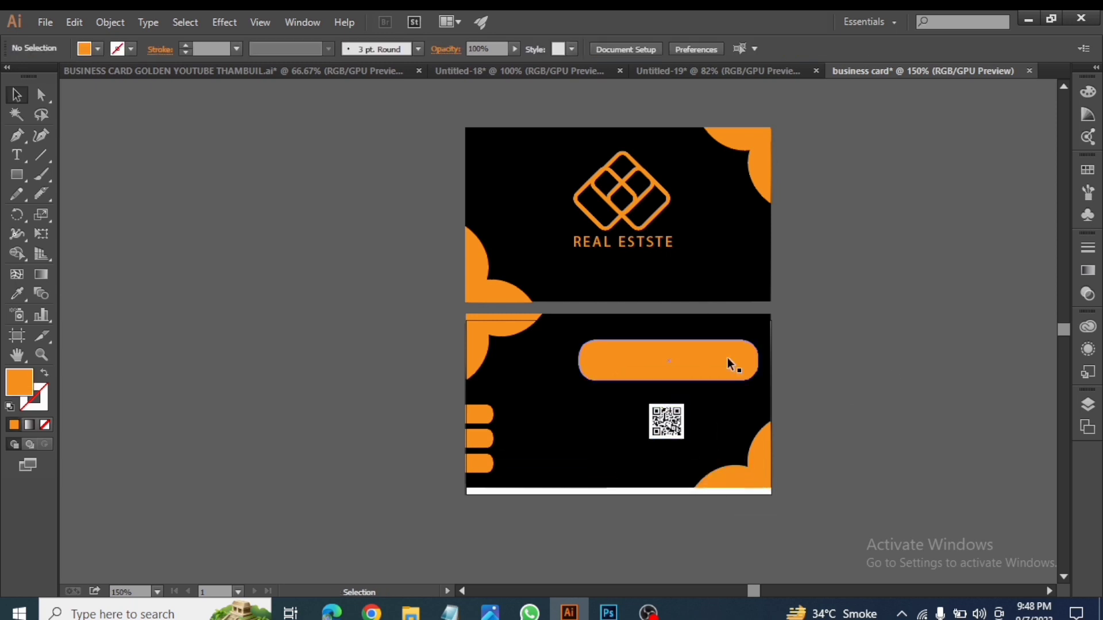
# - Make the large rounded bar slimmer, move it up and shorten it from its left end
pyautogui.click(727, 357)
pyautogui.moveTo(667, 374); pyautogui.dragTo(667, 361)
pyautogui.click(950, 327)
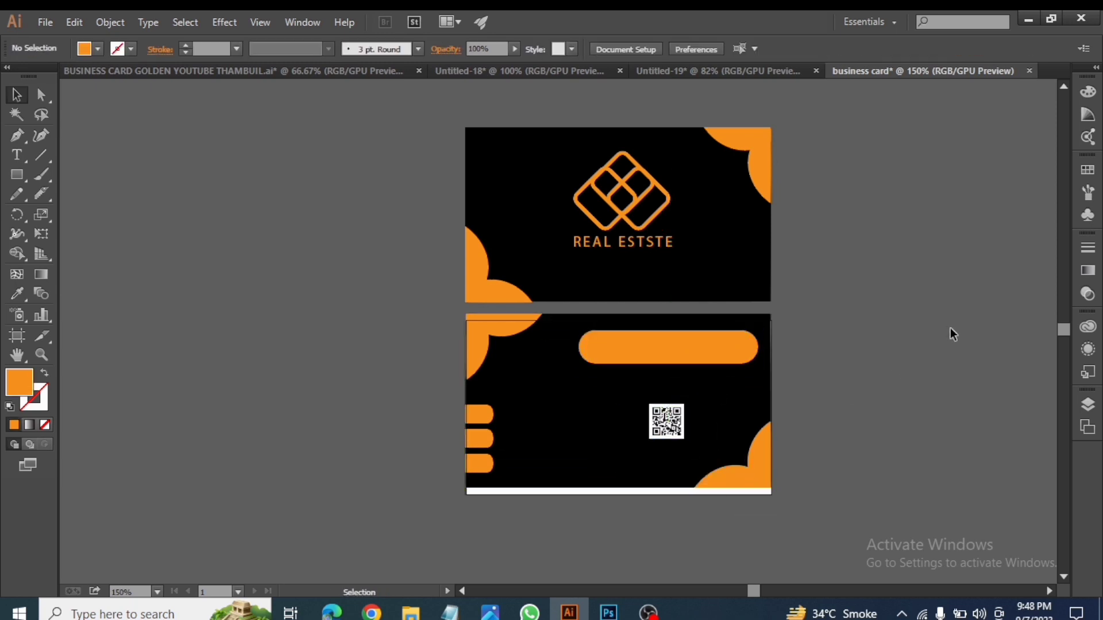
pyautogui.moveTo(578, 347); pyautogui.dragTo(618, 347)
pyautogui.click(901, 316)
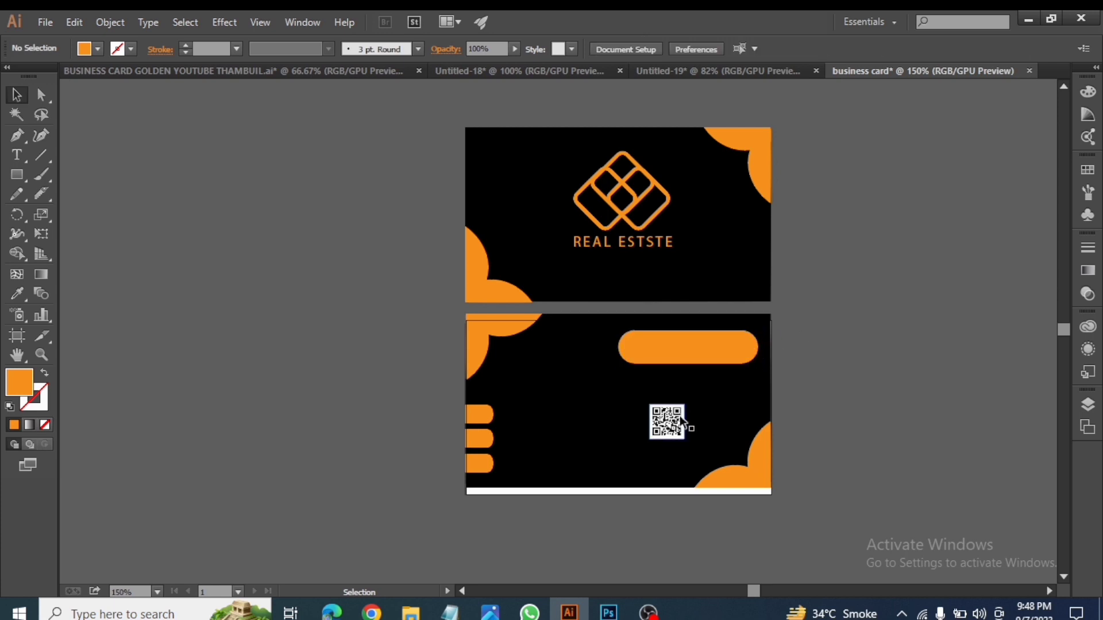
# - Enlarge the QR code moderately and place it below the large rounded bar on the second card
pyautogui.moveTo(683, 427); pyautogui.dragTo(721, 440)
pyautogui.click(901, 398)
pyautogui.click(722, 433)
pyautogui.click(902, 368)
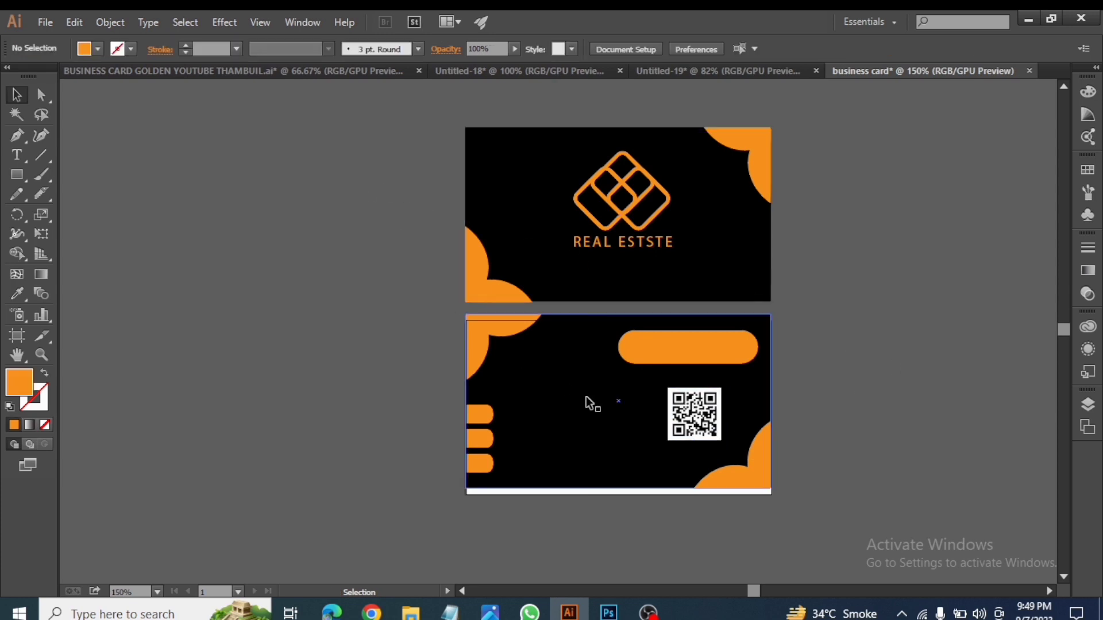
# - Group all of the second card's artwork and nudge it down to line up with its artboard
pyautogui.moveTo(778, 513); pyautogui.dragTo(769, 497)
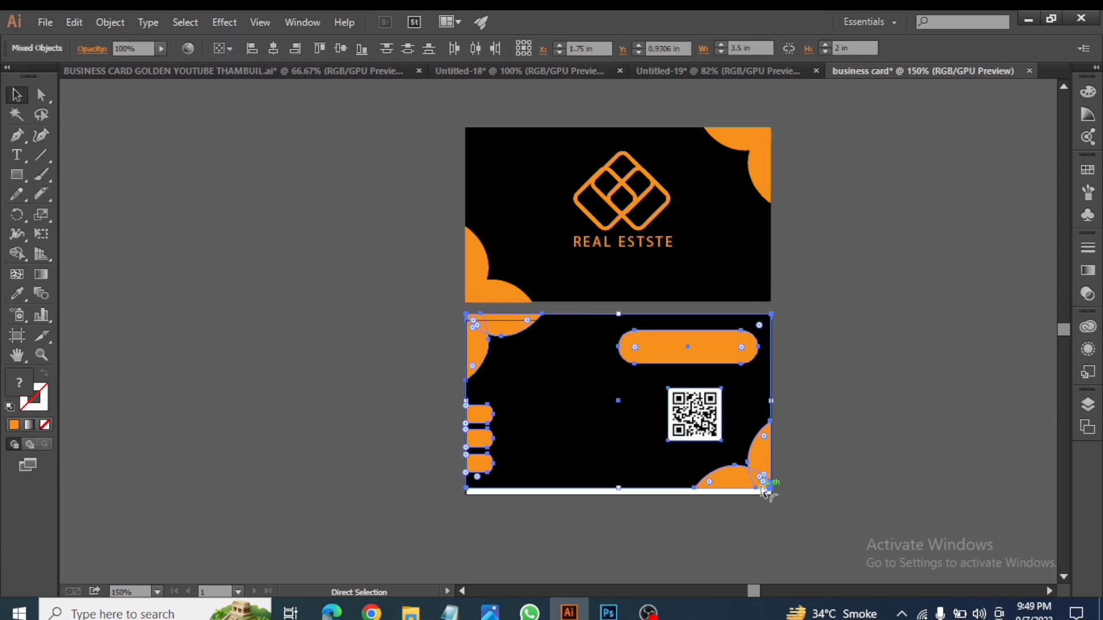
pyautogui.hotkey('ctrl', 'g')
pyautogui.press('Down')
pyautogui.press('Down')
pyautogui.press('Down')
pyautogui.press('Down')
pyautogui.press('Down')
pyautogui.click(364, 413)
# - Switch to the Untitled-18 document to view the finished business card as a reference
pyautogui.moveTo(379, 94); pyautogui.dragTo(868, 496)
pyautogui.click(519, 72)
pyautogui.click(869, 276)
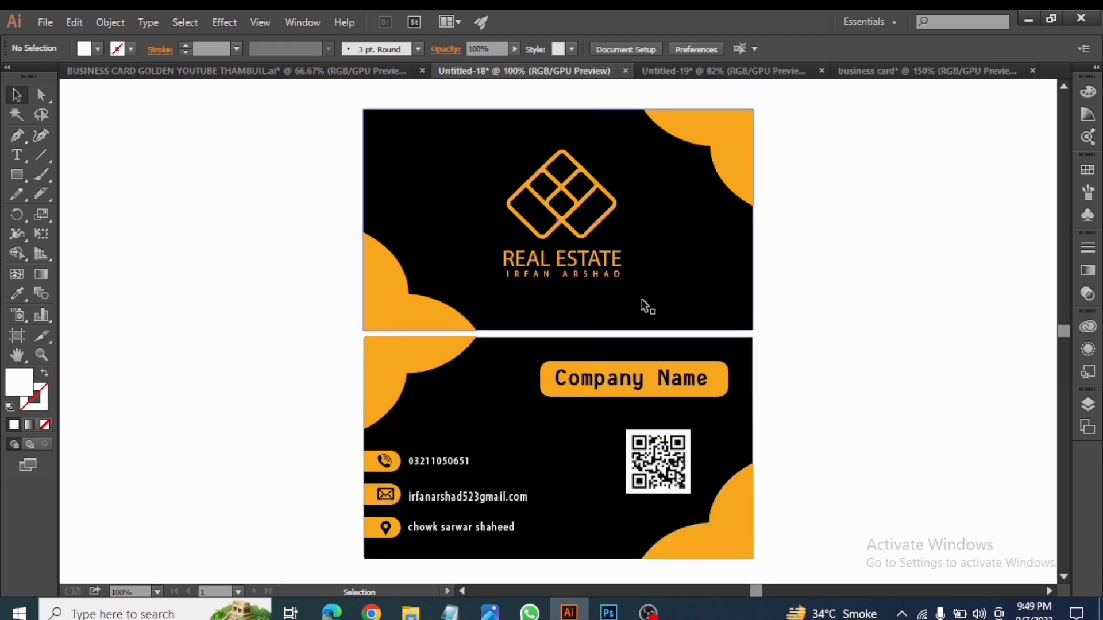